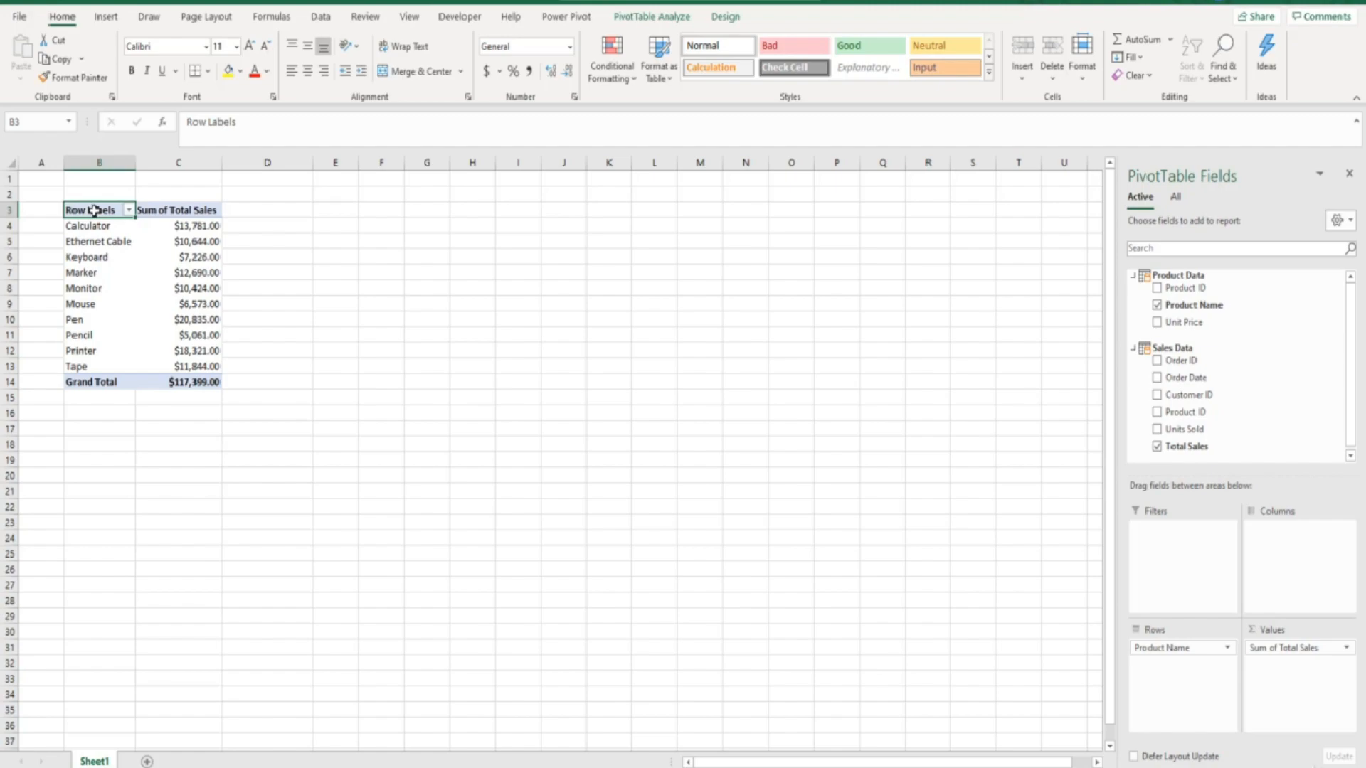
- Bring up the Power Pivot ribbon commands above the Total Sales by product PivotTable
click(566, 17)
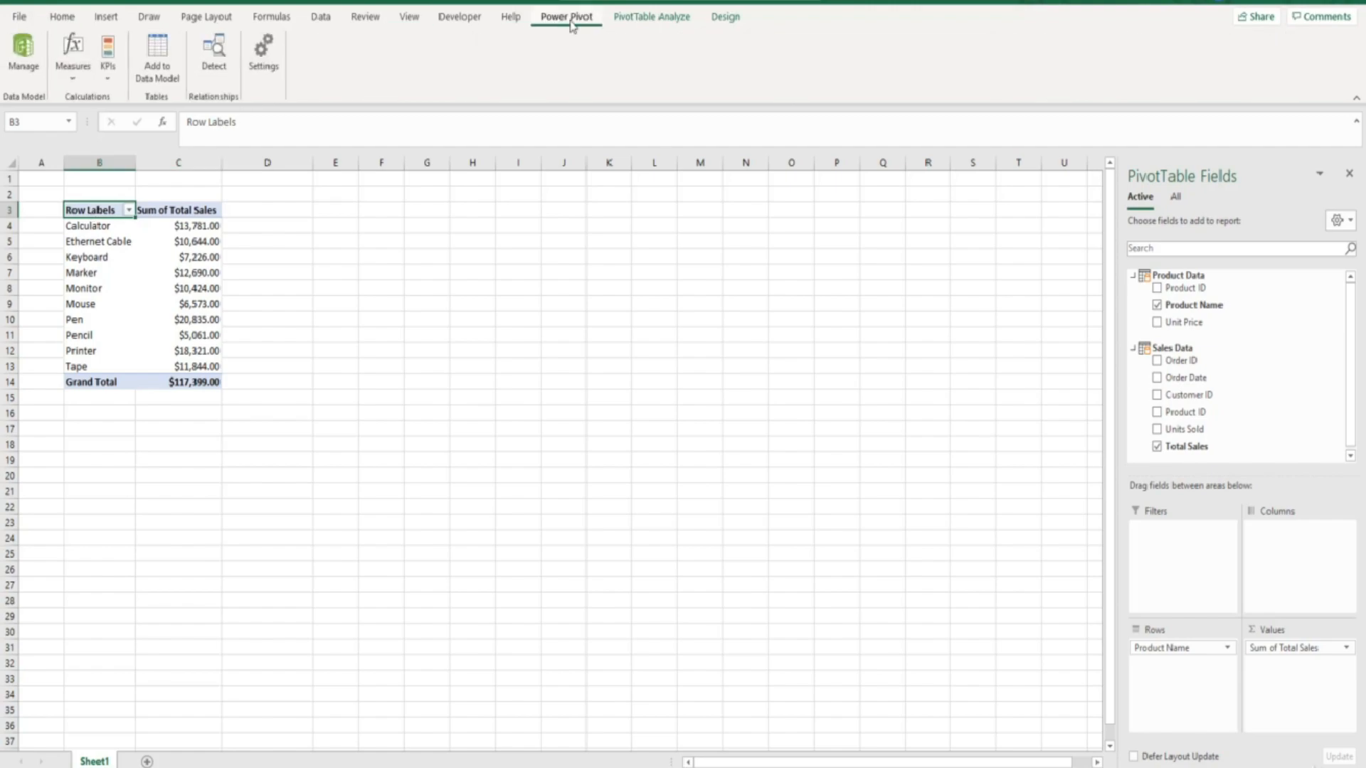
- Open the Power Pivot data model on the Sales Data table and select the calculation cell under Product ID
click(24, 51)
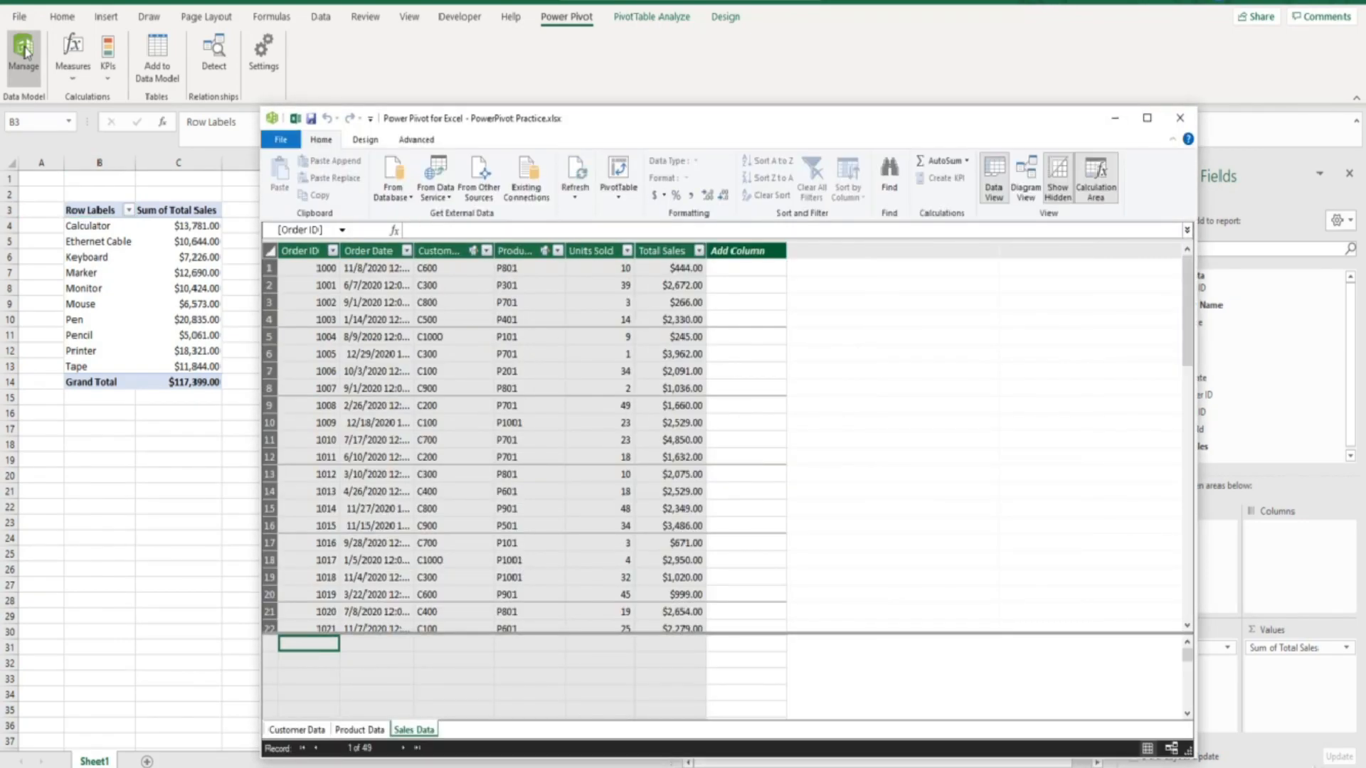
click(406, 730)
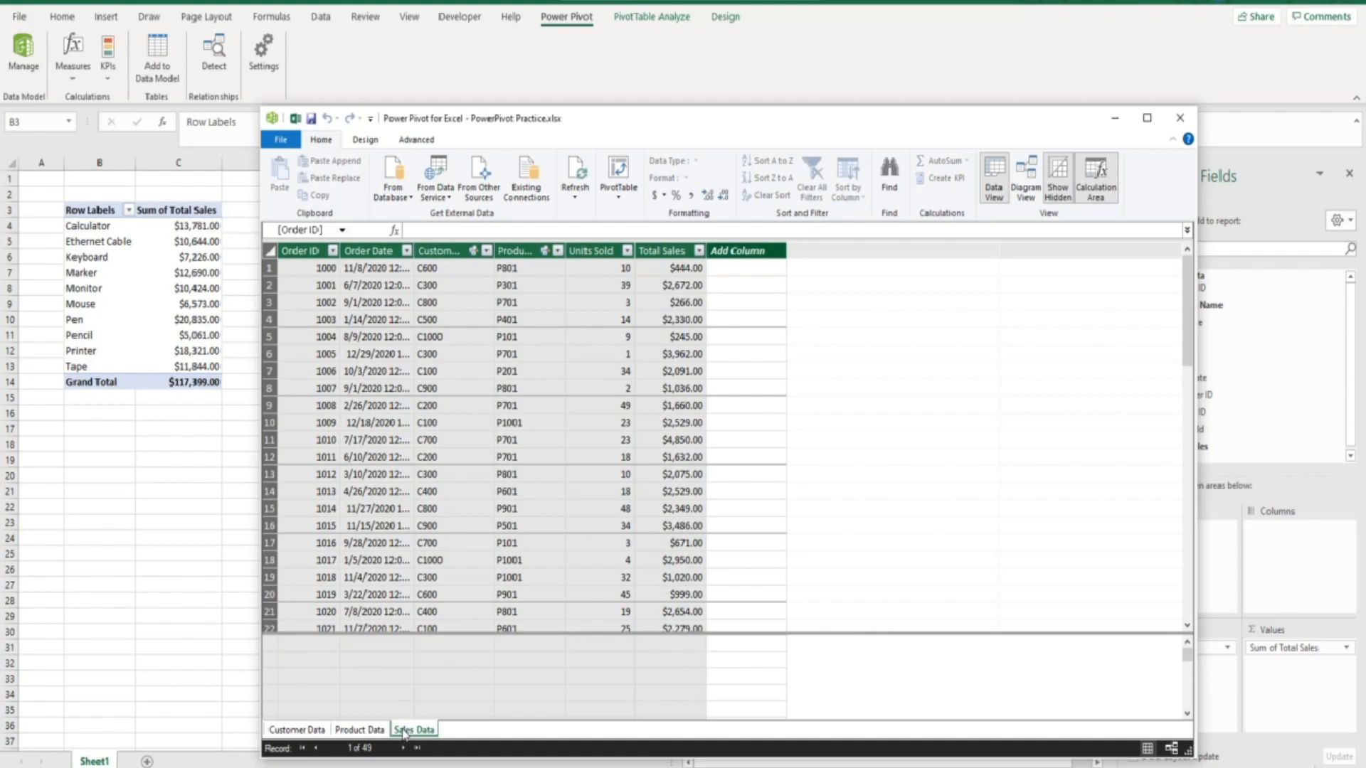
click(548, 645)
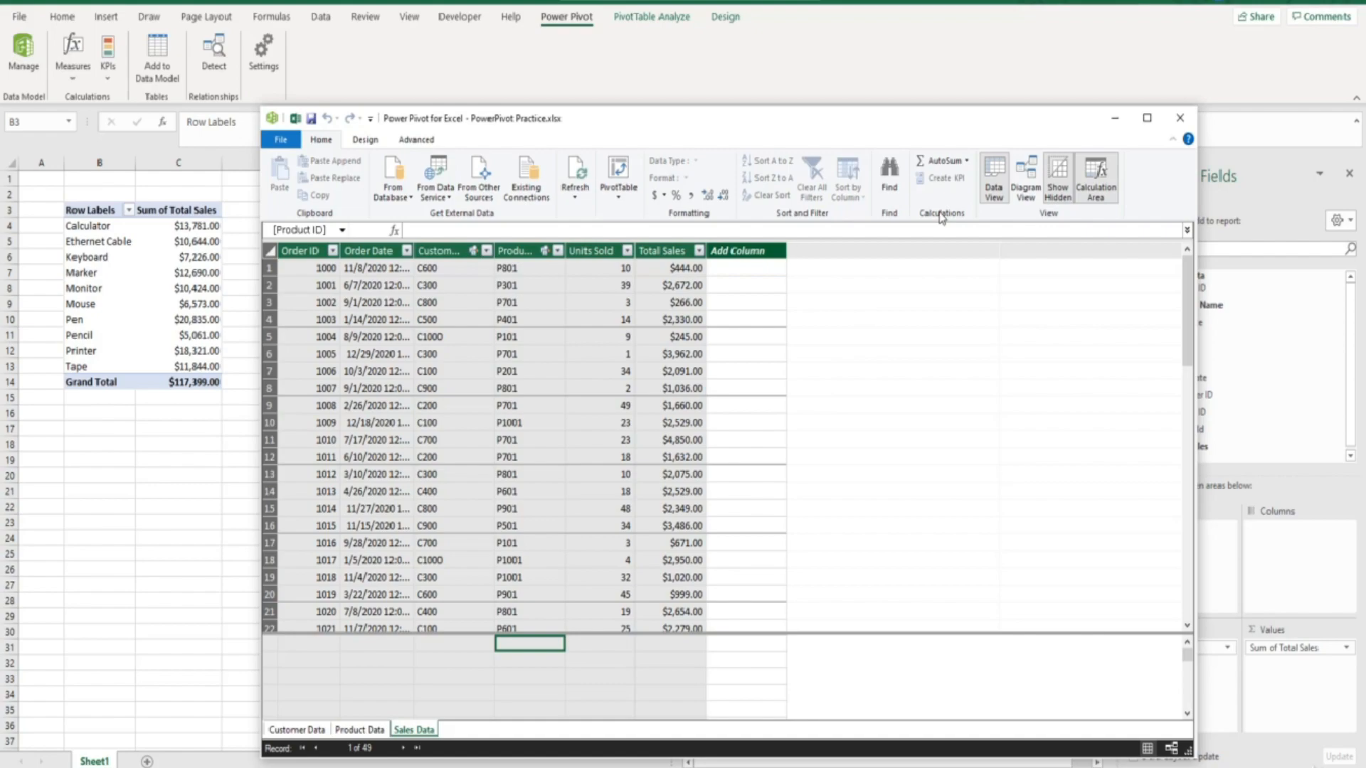
- Add a Distinct Count of Product ID measure returning 10, and widen the Product ID column
click(967, 163)
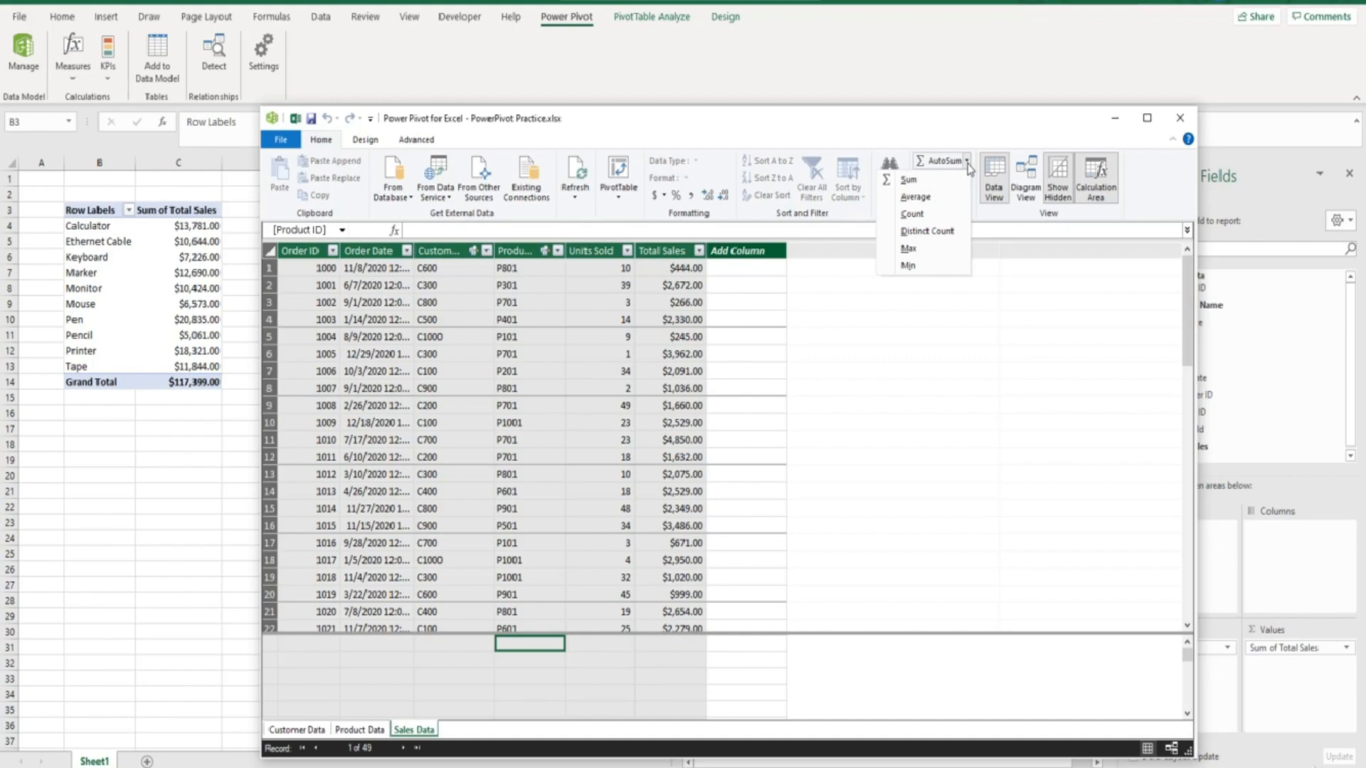
click(950, 234)
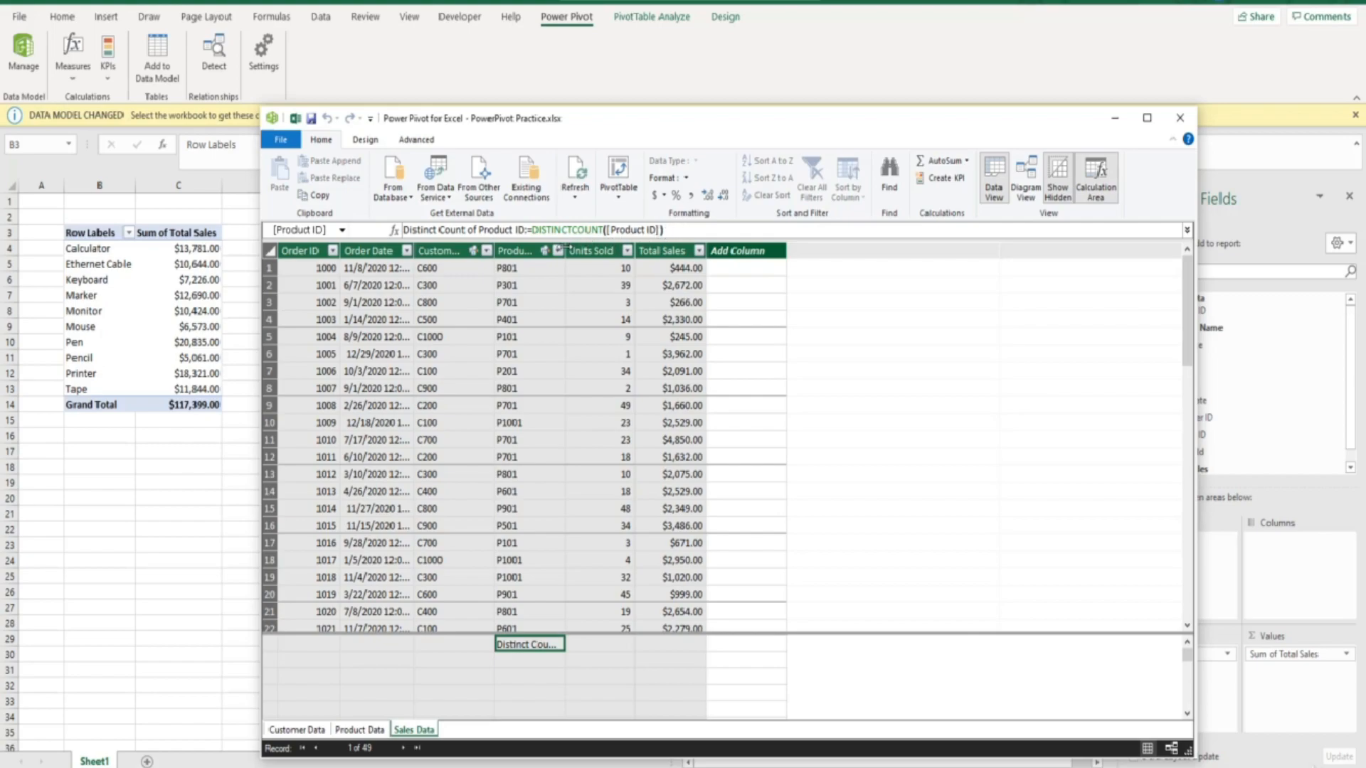
drag(565, 248, 645, 250)
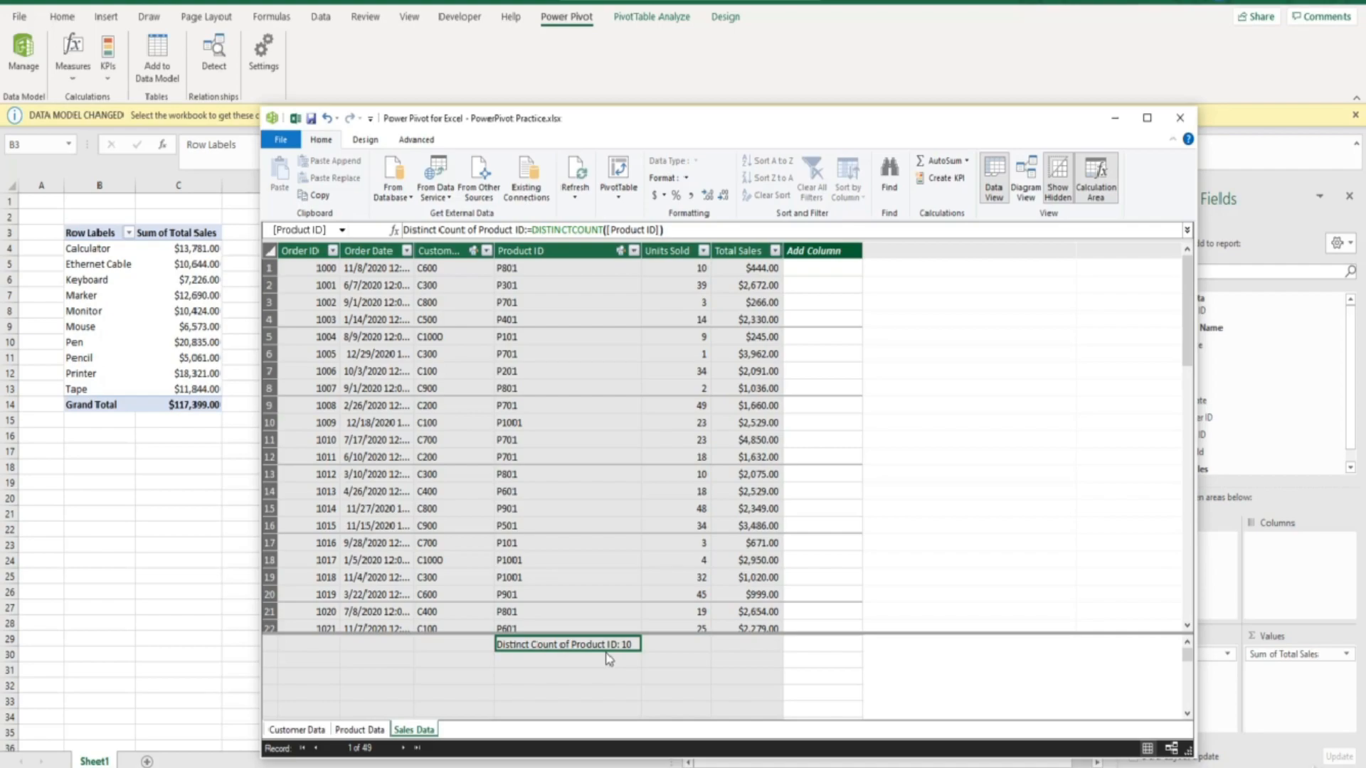
click(675, 644)
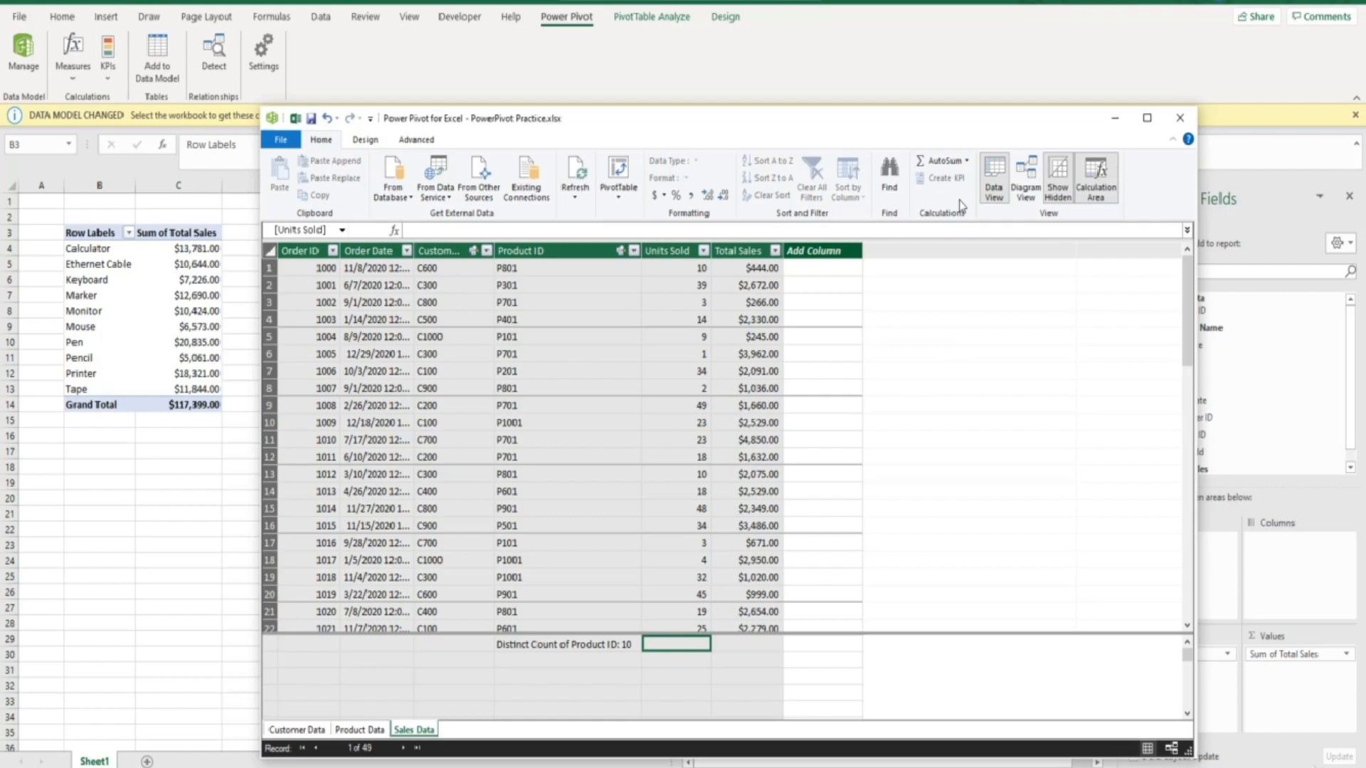
- Add a Sum of Units Sold 2 measure, =SUM([Units Sold]), returning 1055, then return to Excel
click(943, 162)
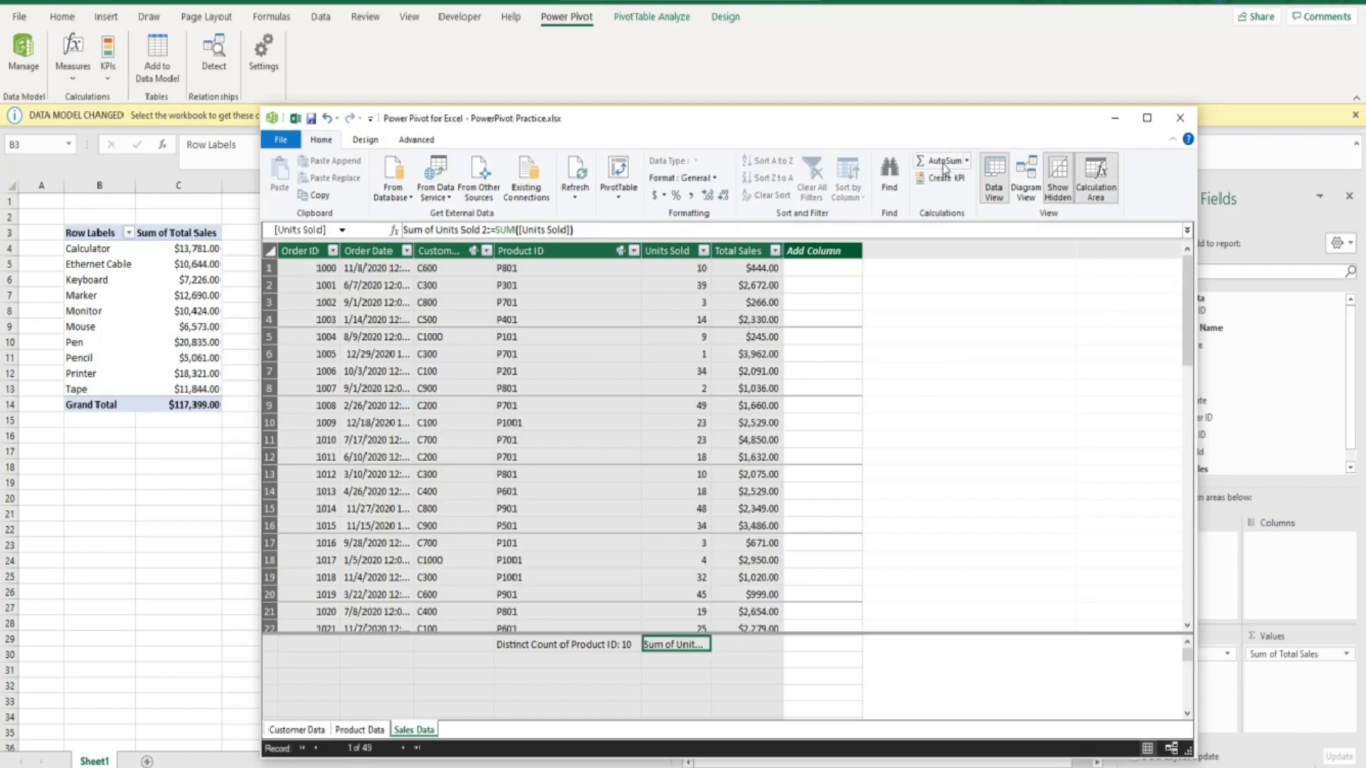
drag(712, 250, 796, 250)
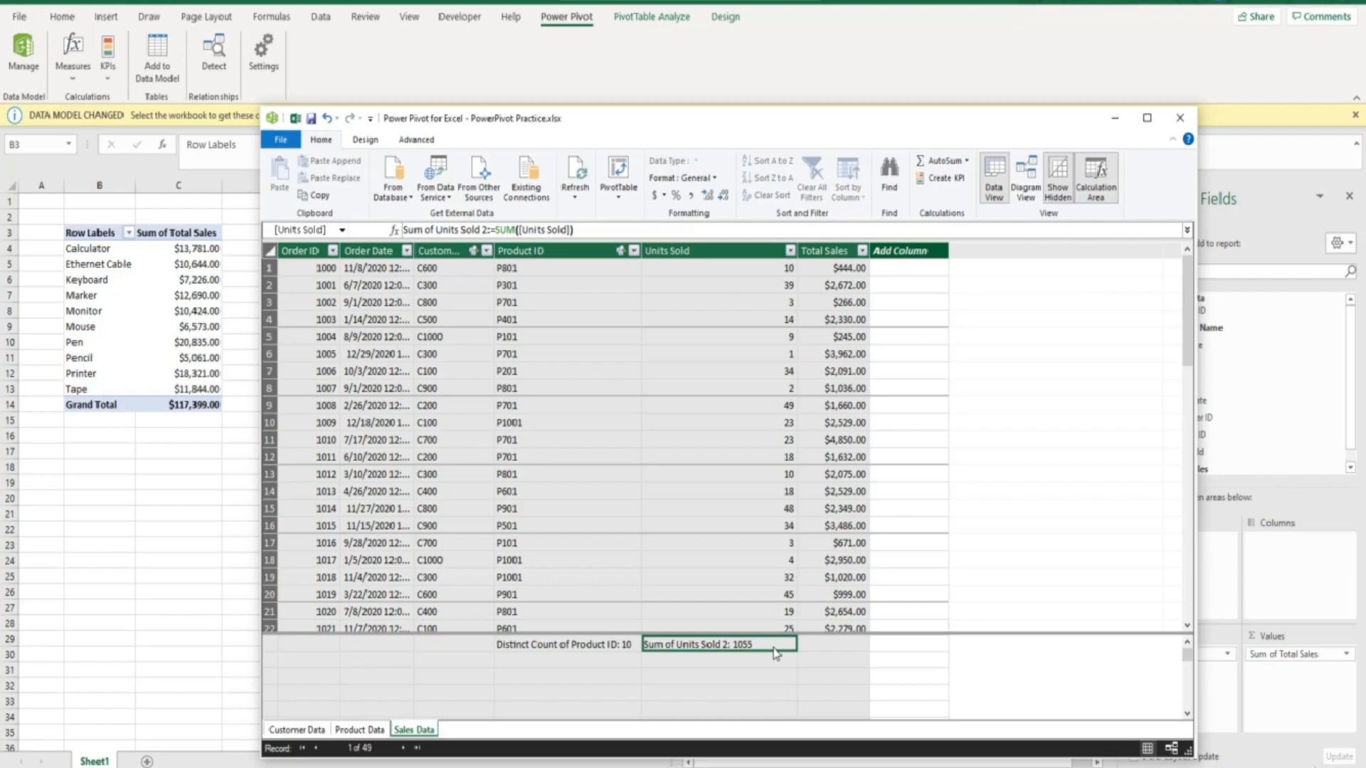
click(252, 579)
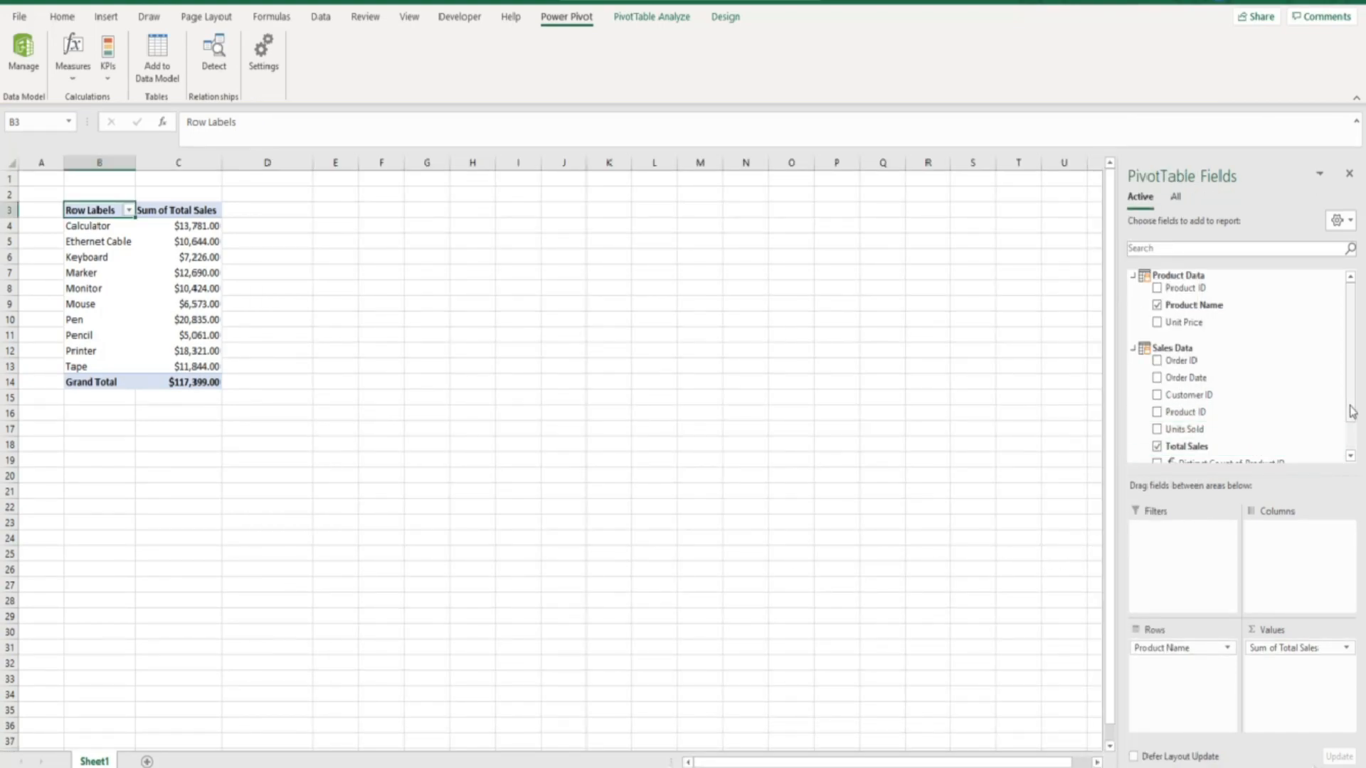
- Replace Total Sales with Sum of Units Sold 2 in the PivotTable values, totalling 1055
drag(1354, 410, 1354, 450)
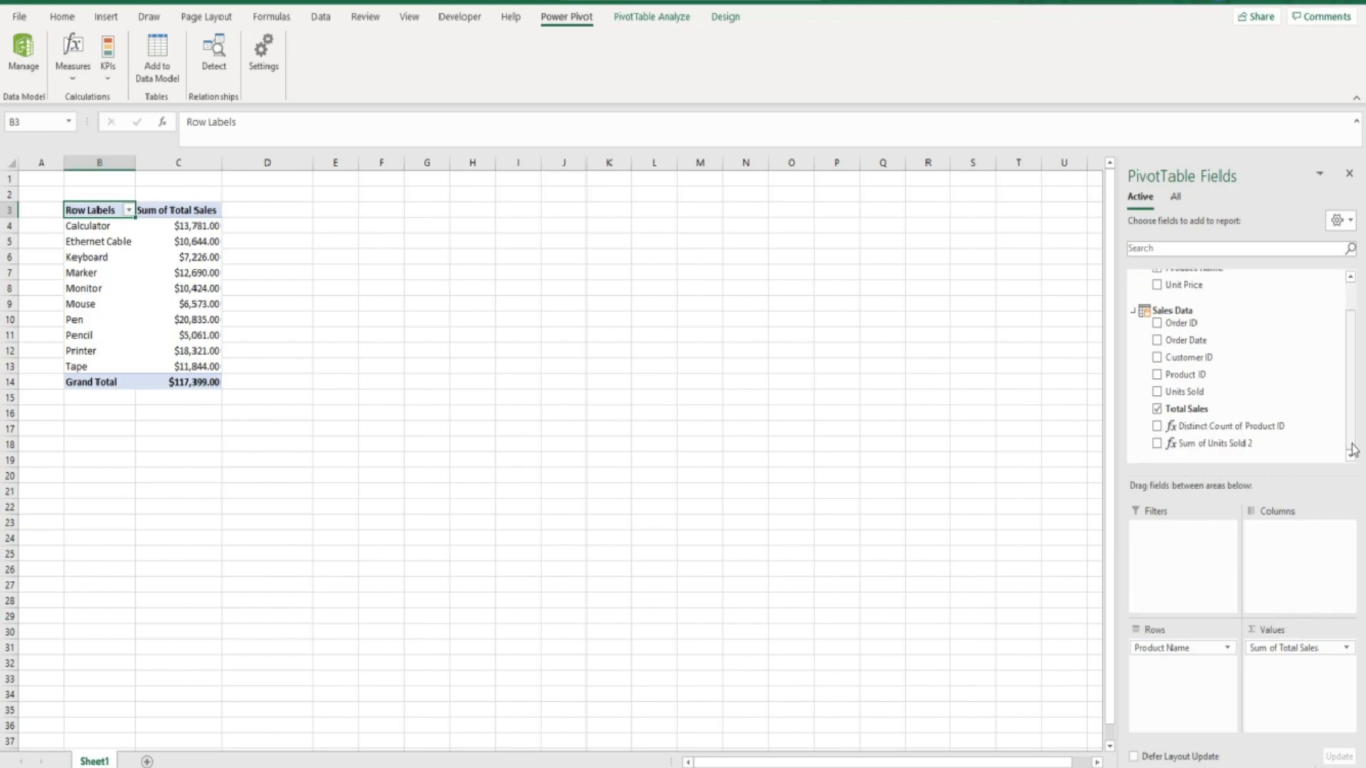
drag(1245, 427, 1248, 441)
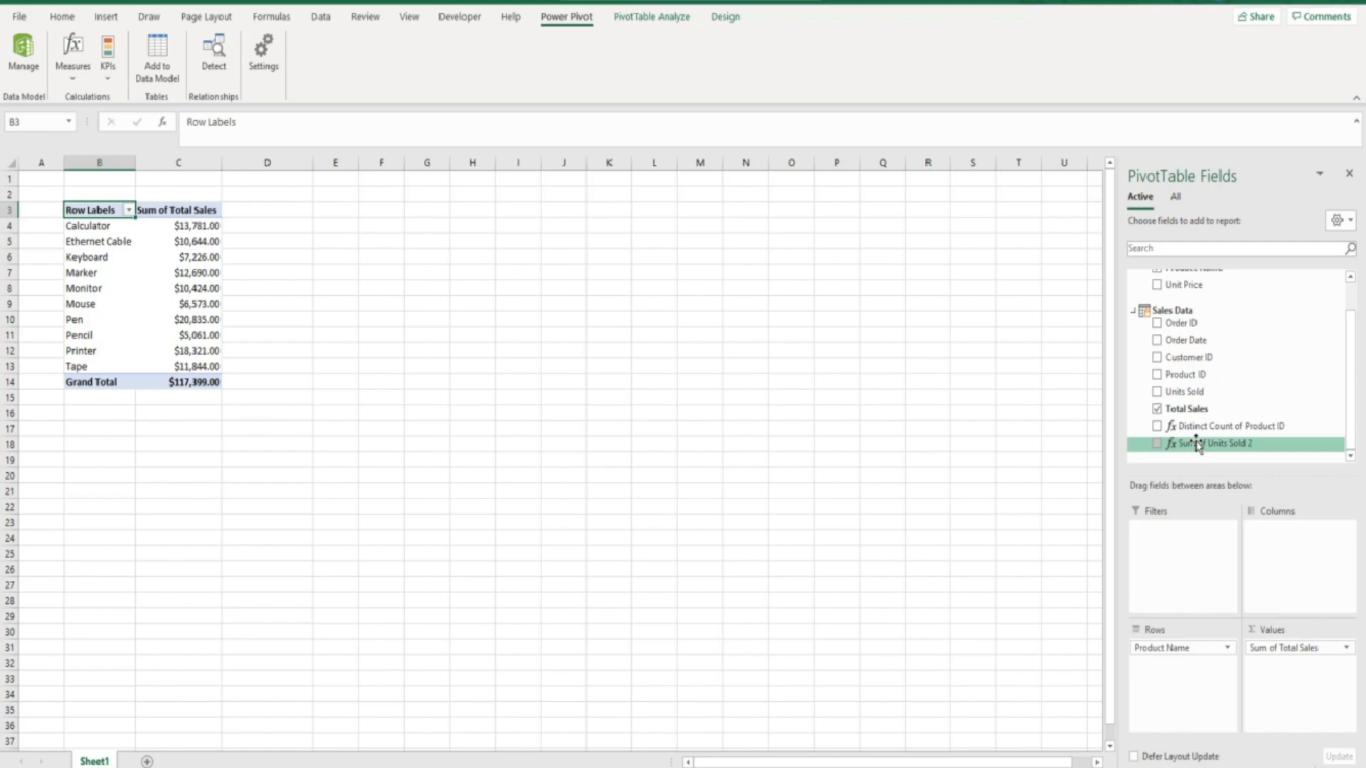
click(1157, 411)
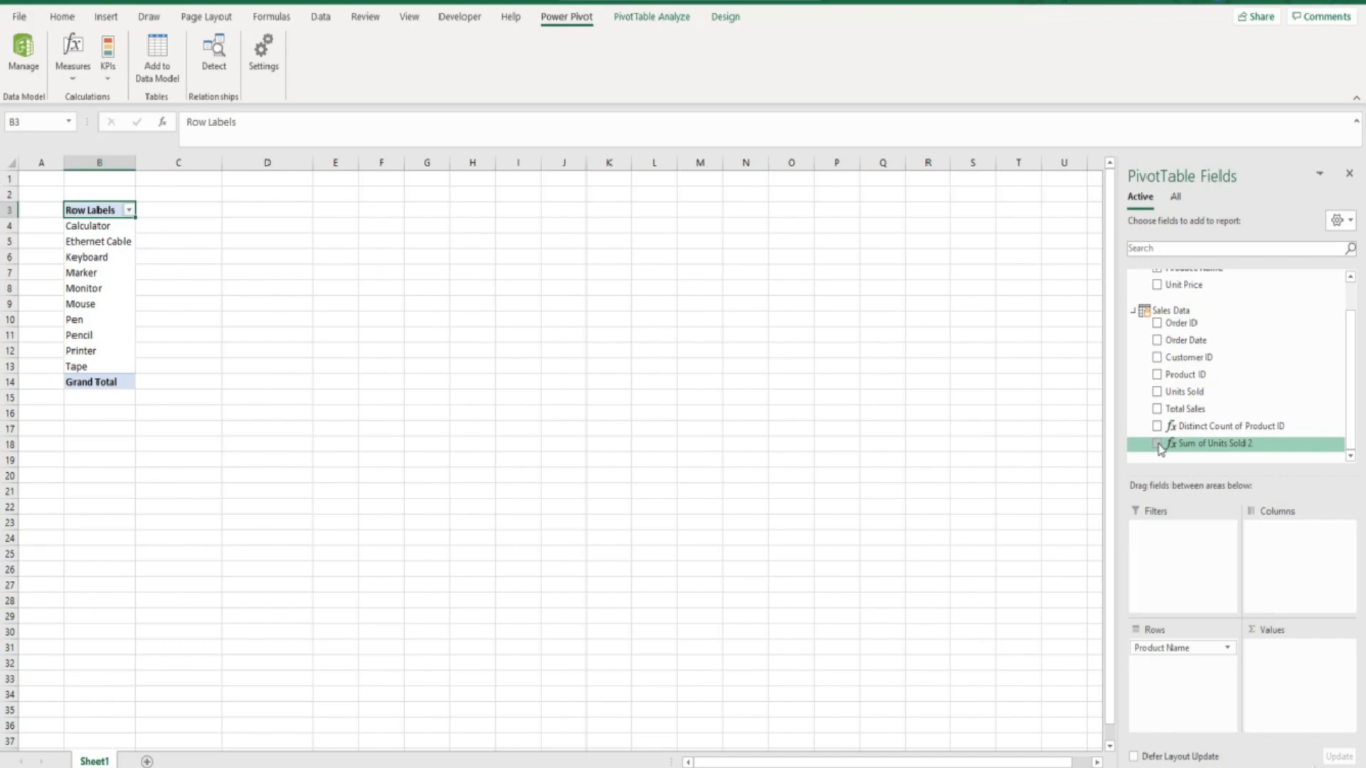
click(1157, 444)
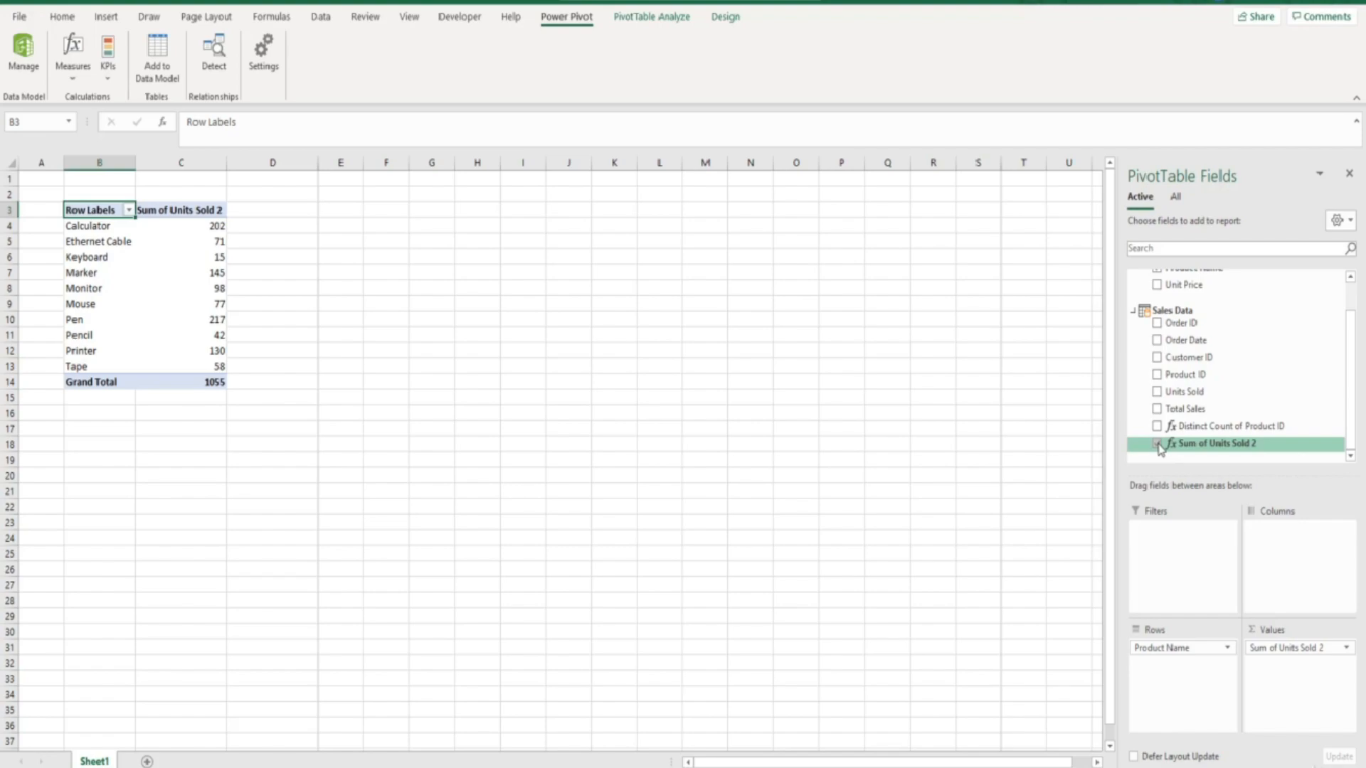
- Define a new KPI on Sum of Units Sold 2 with an absolute target value of 100
click(112, 66)
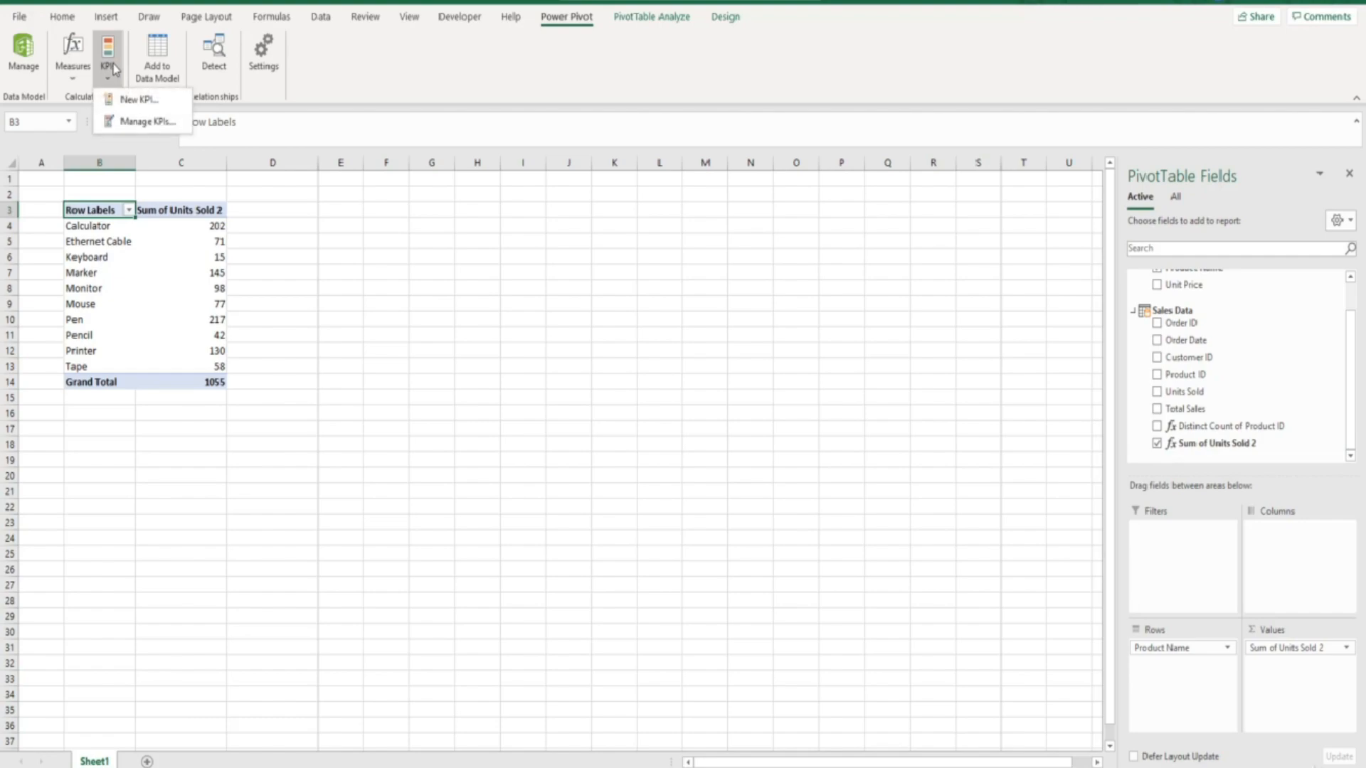
click(128, 101)
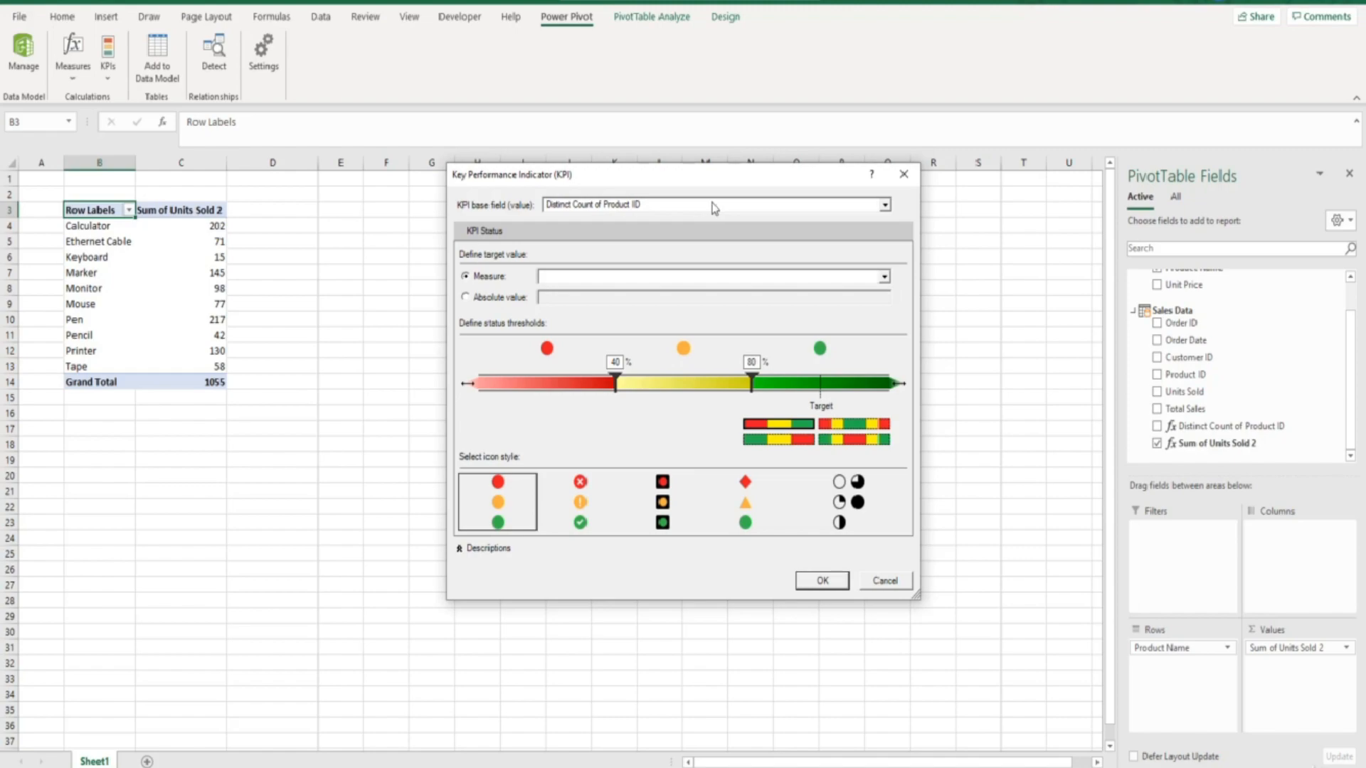
click(885, 206)
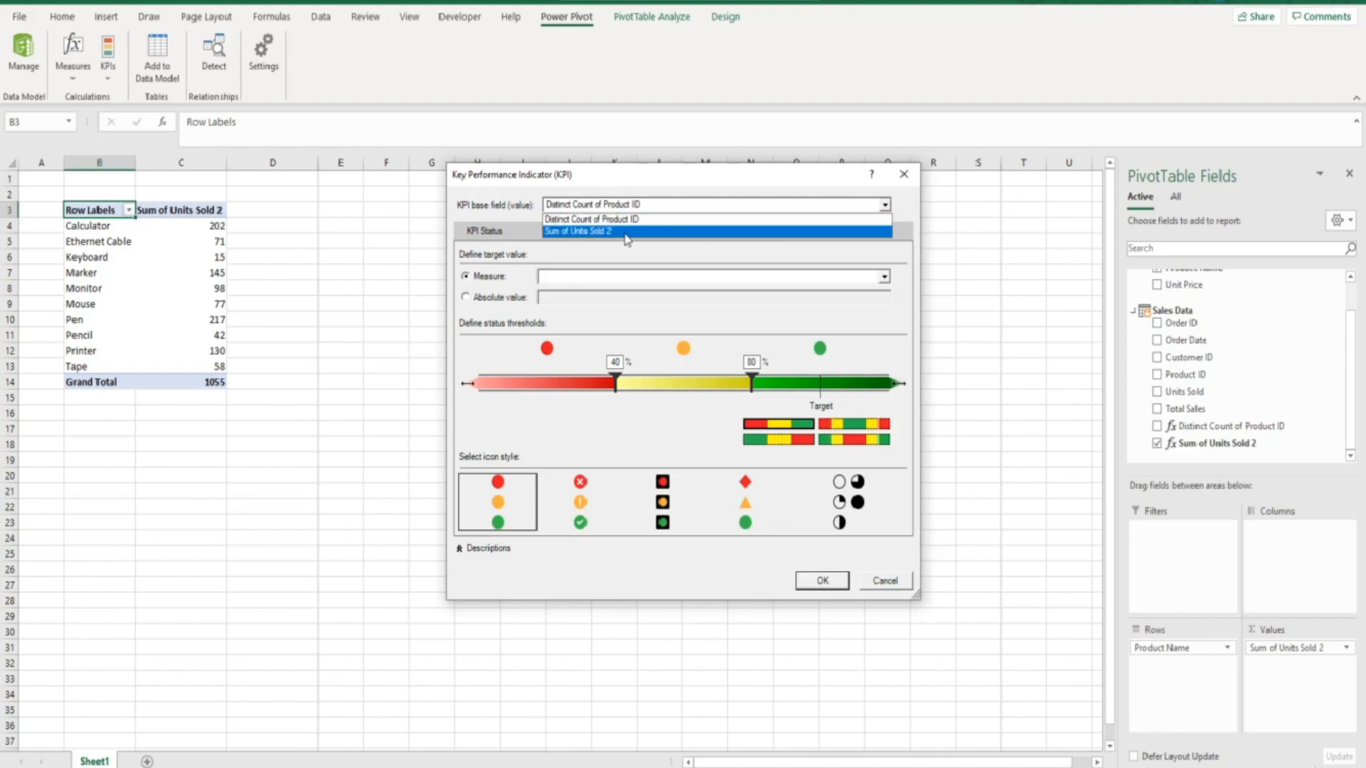
click(626, 231)
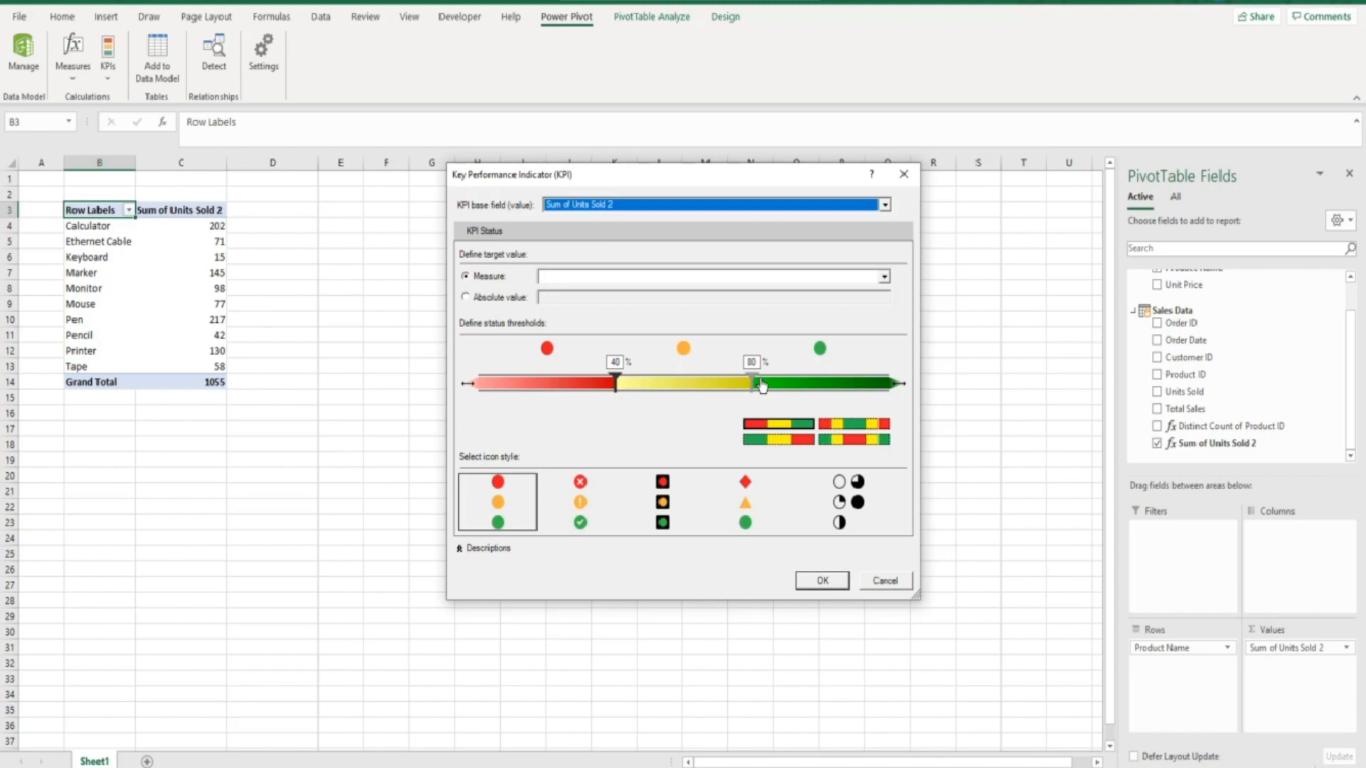
click(466, 298)
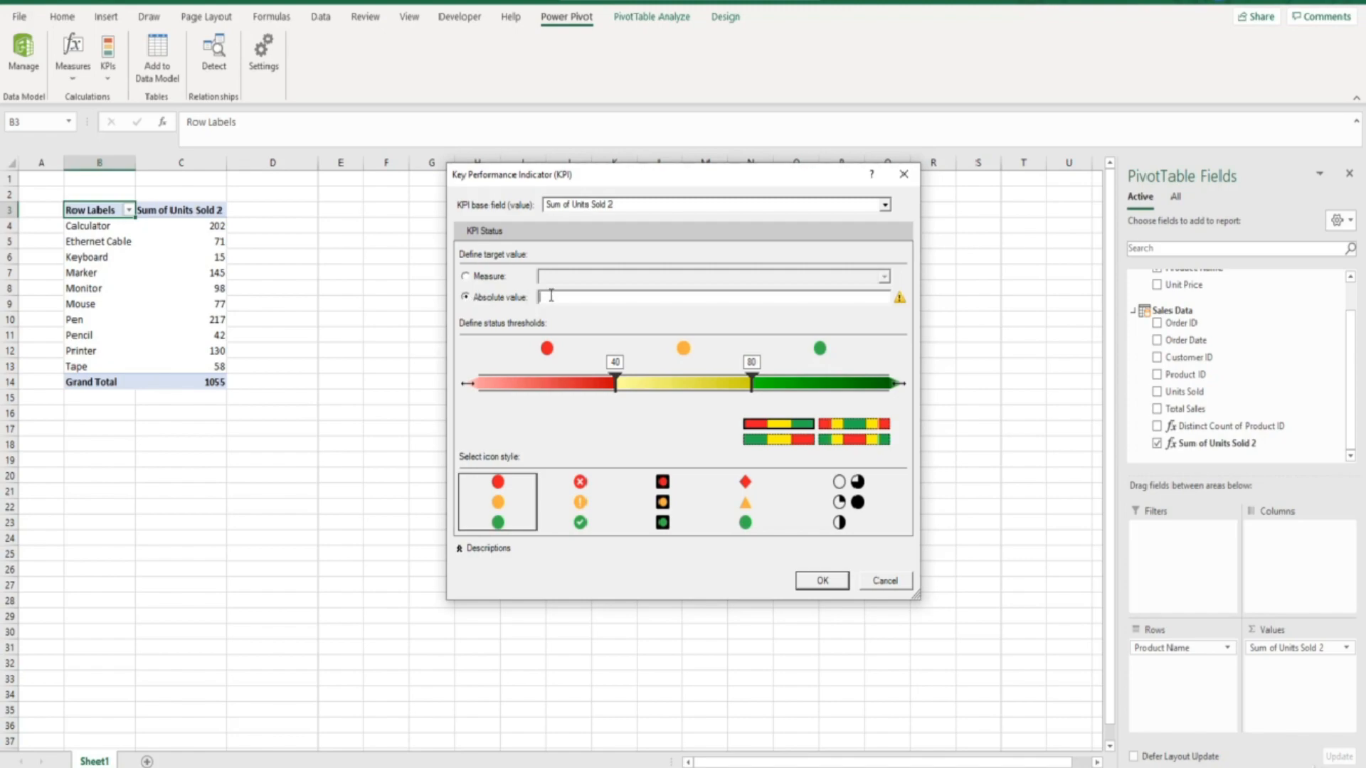
text(100)
- Save the KPI, then remove its Sum of Units Sold 2 Status field from the PivotTable
click(821, 581)
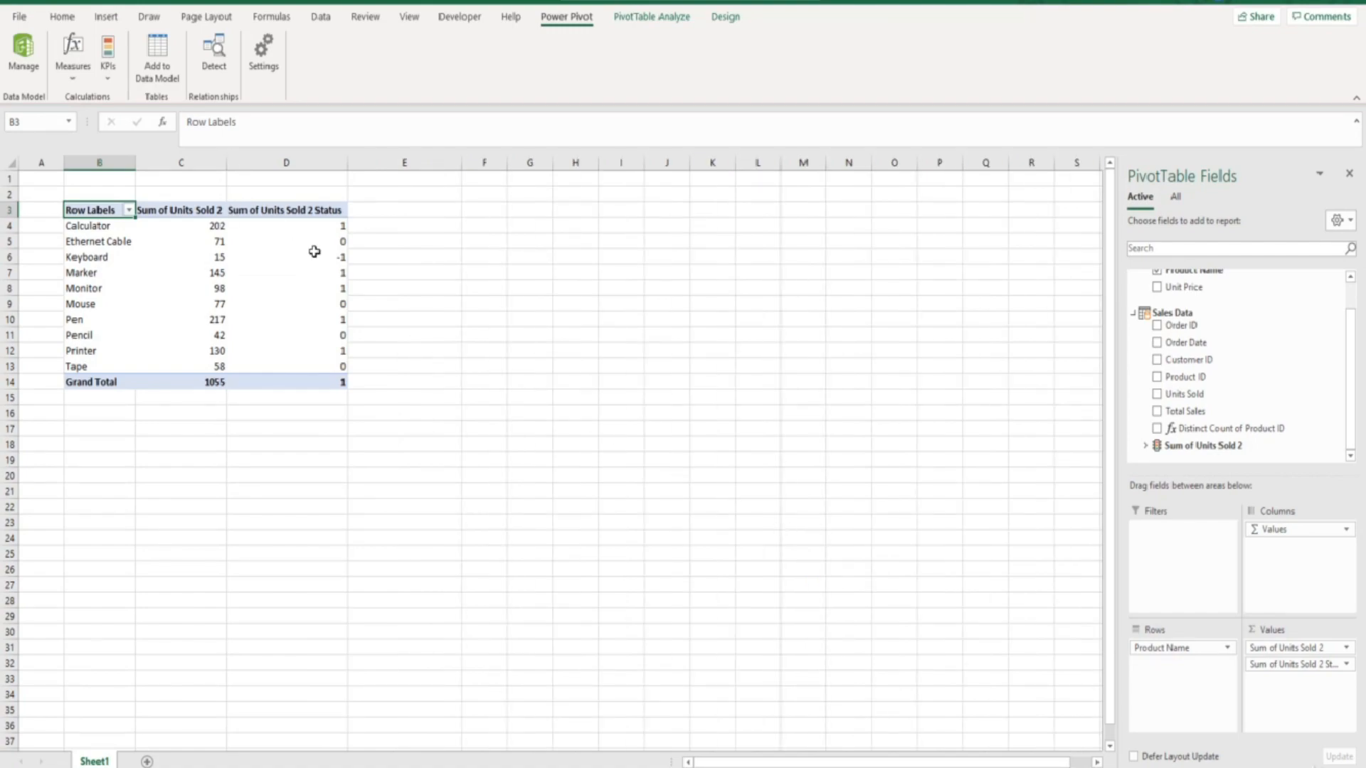
mouse_move(315, 252)
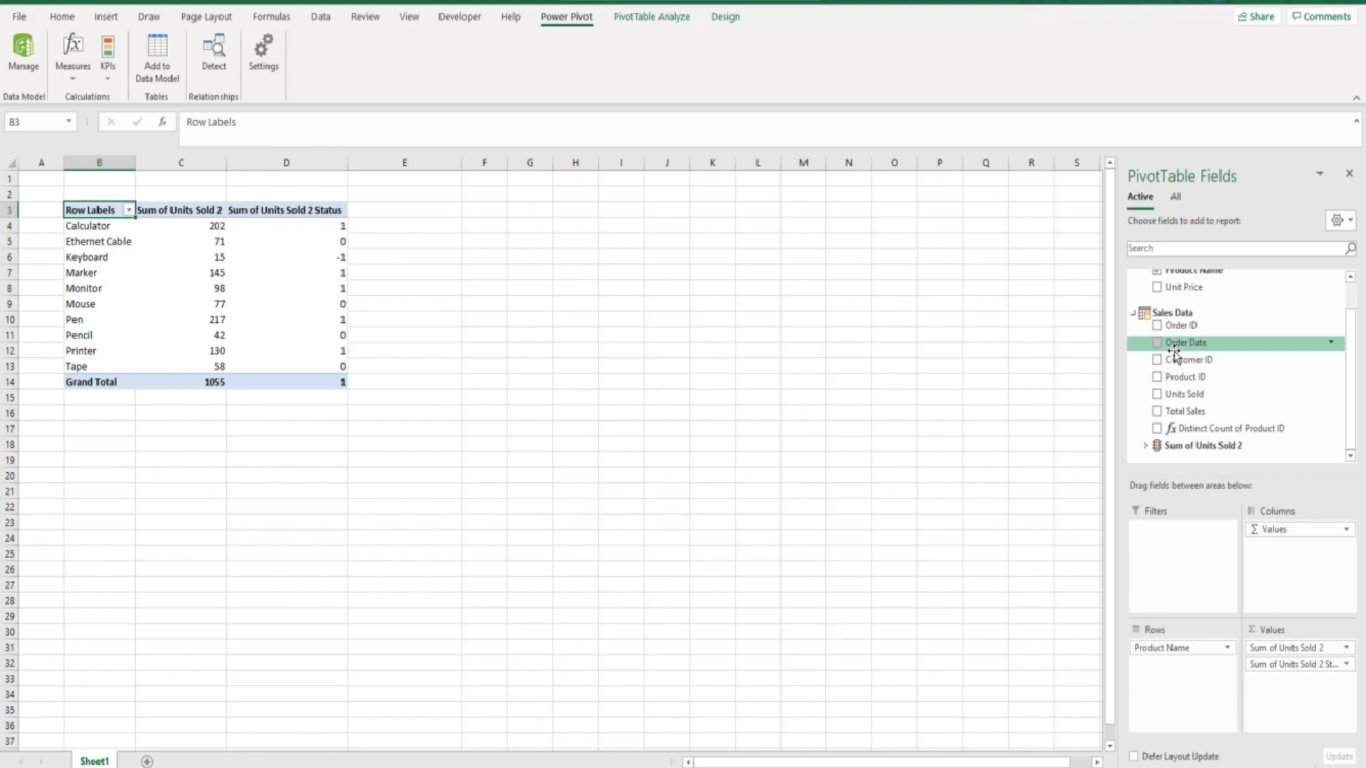
click(1143, 446)
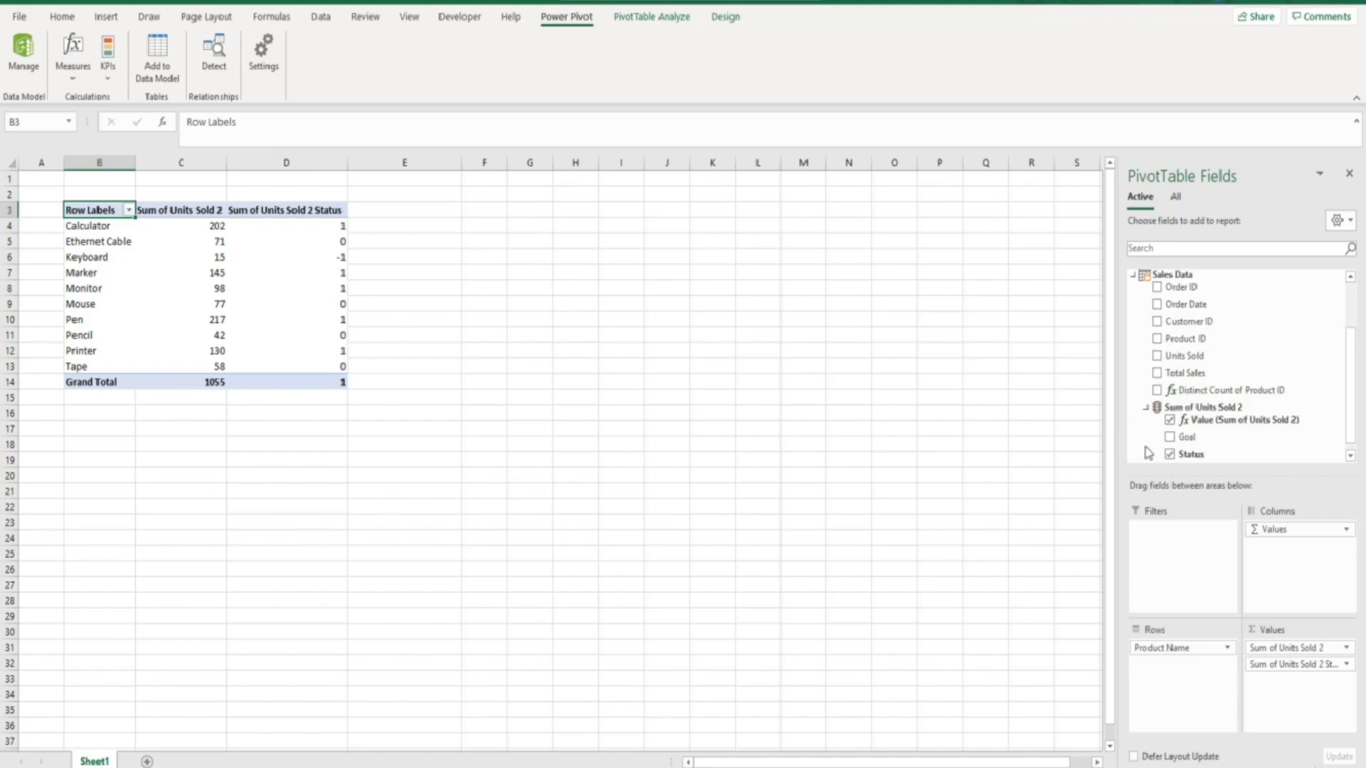
click(1169, 455)
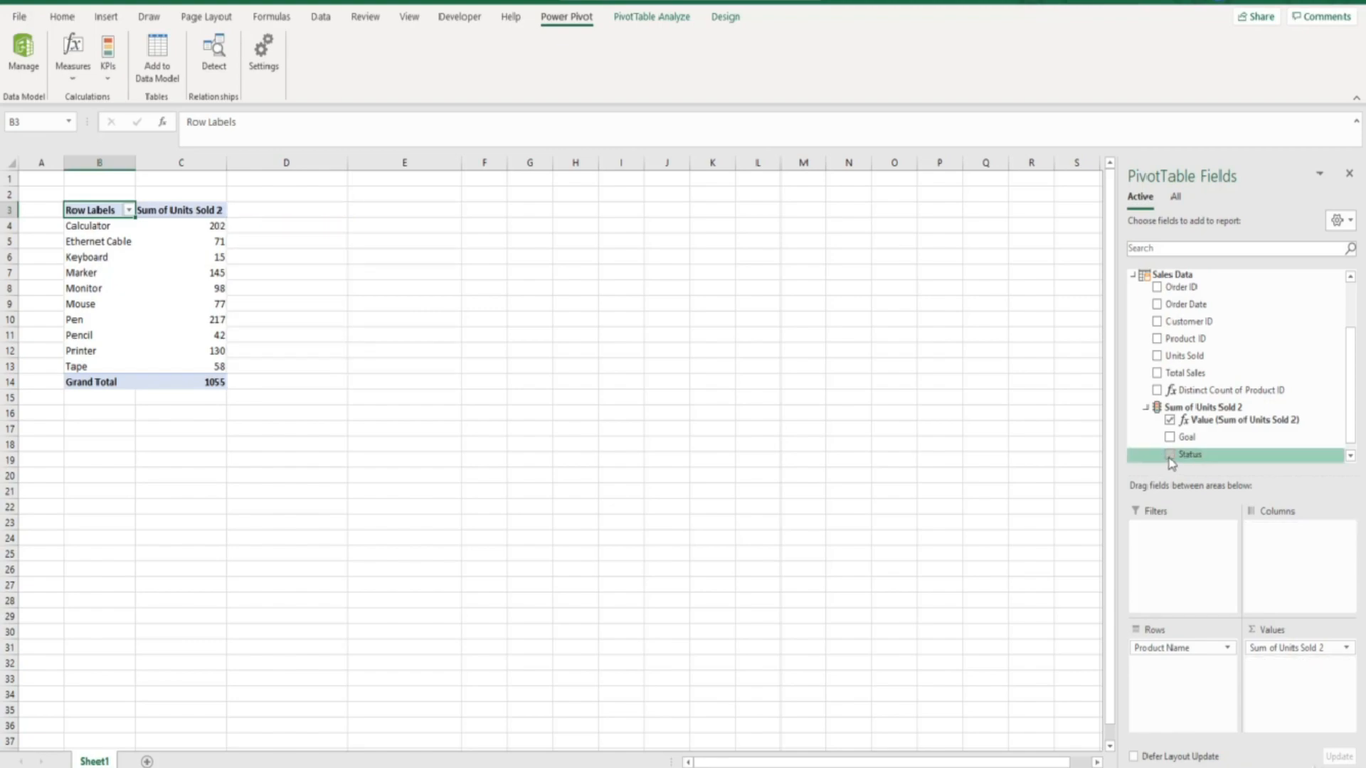
- Restore the Sum of Units Sold 2 Status field, showing coloured icons with Keyboard flagged red
click(1169, 456)
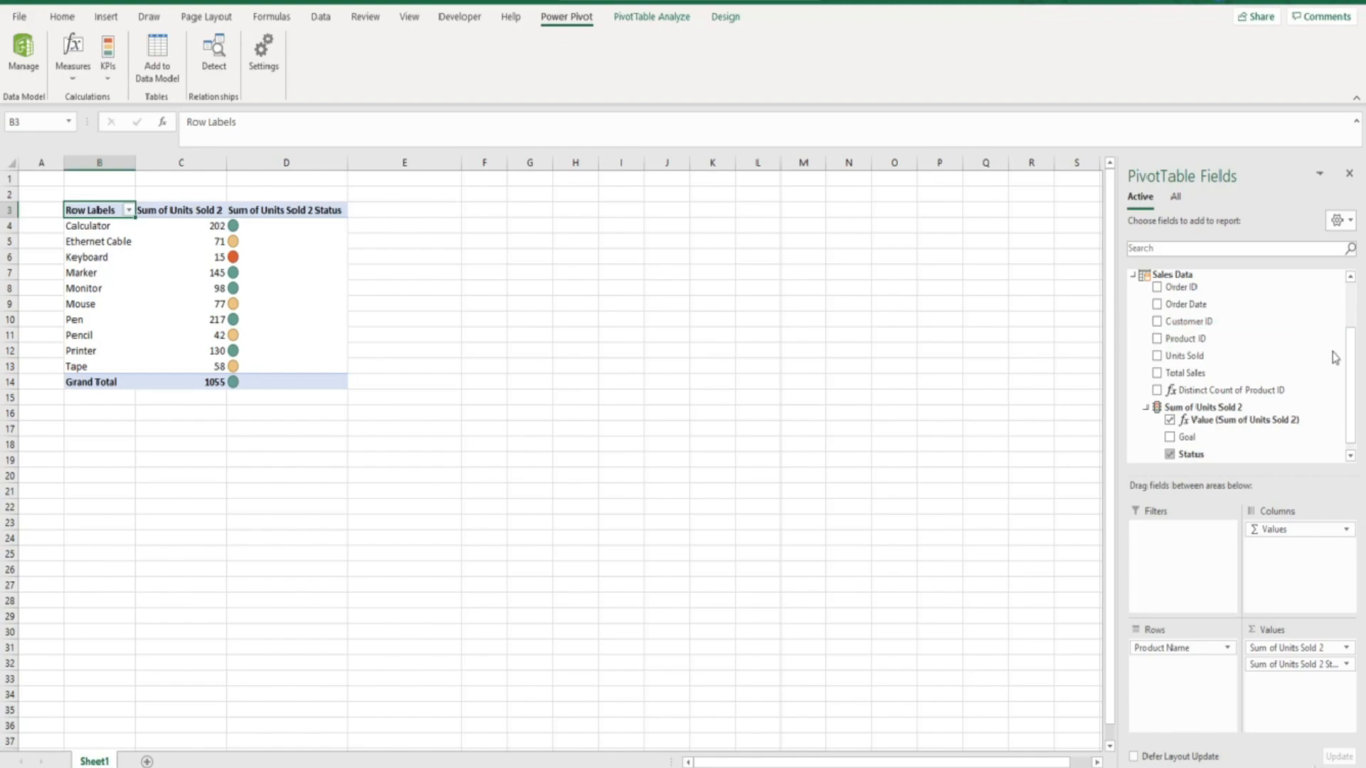
drag(1355, 365, 1355, 308)
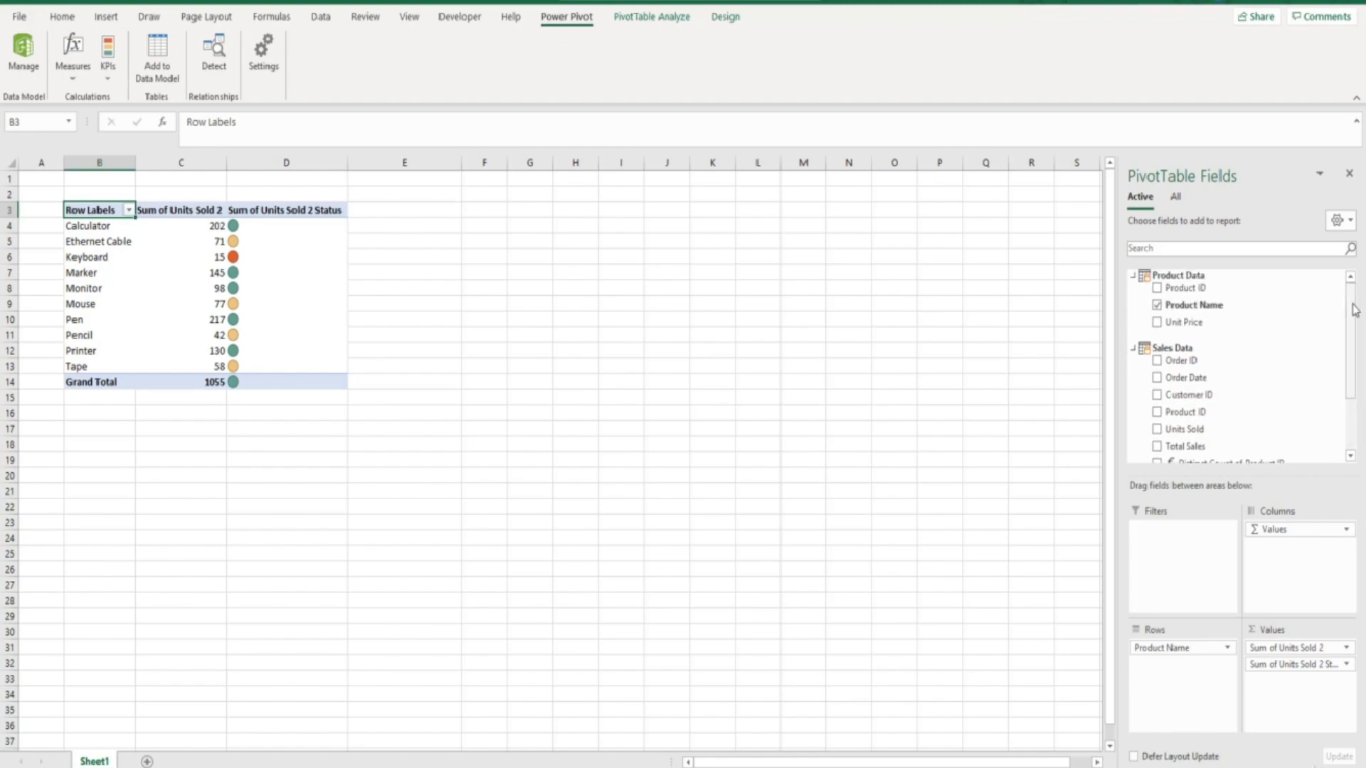
- Swap Product Name rows for City from Customer Data, from San Antonio 46 to Jacksonville 223
click(1158, 305)
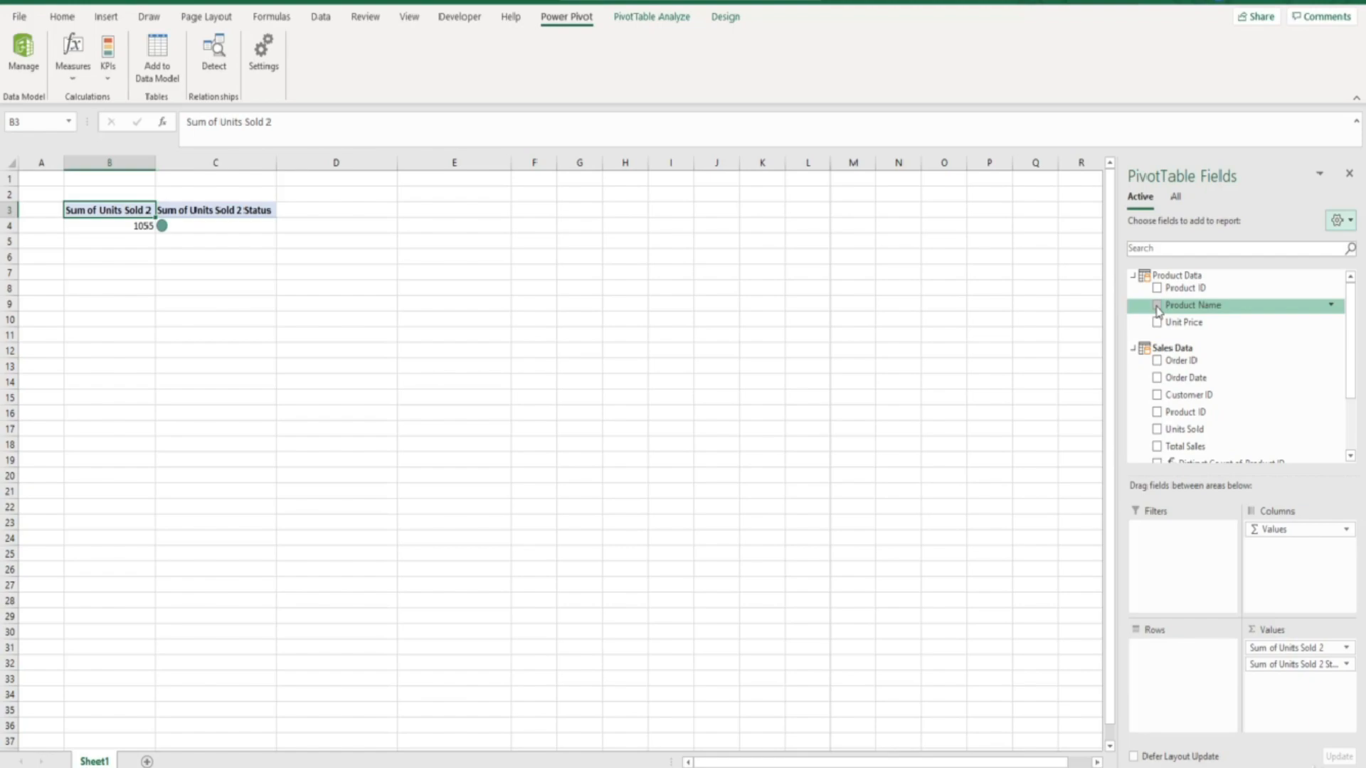
scroll(1157, 310, down, 5)
scroll(1157, 310, up, 5)
click(1175, 200)
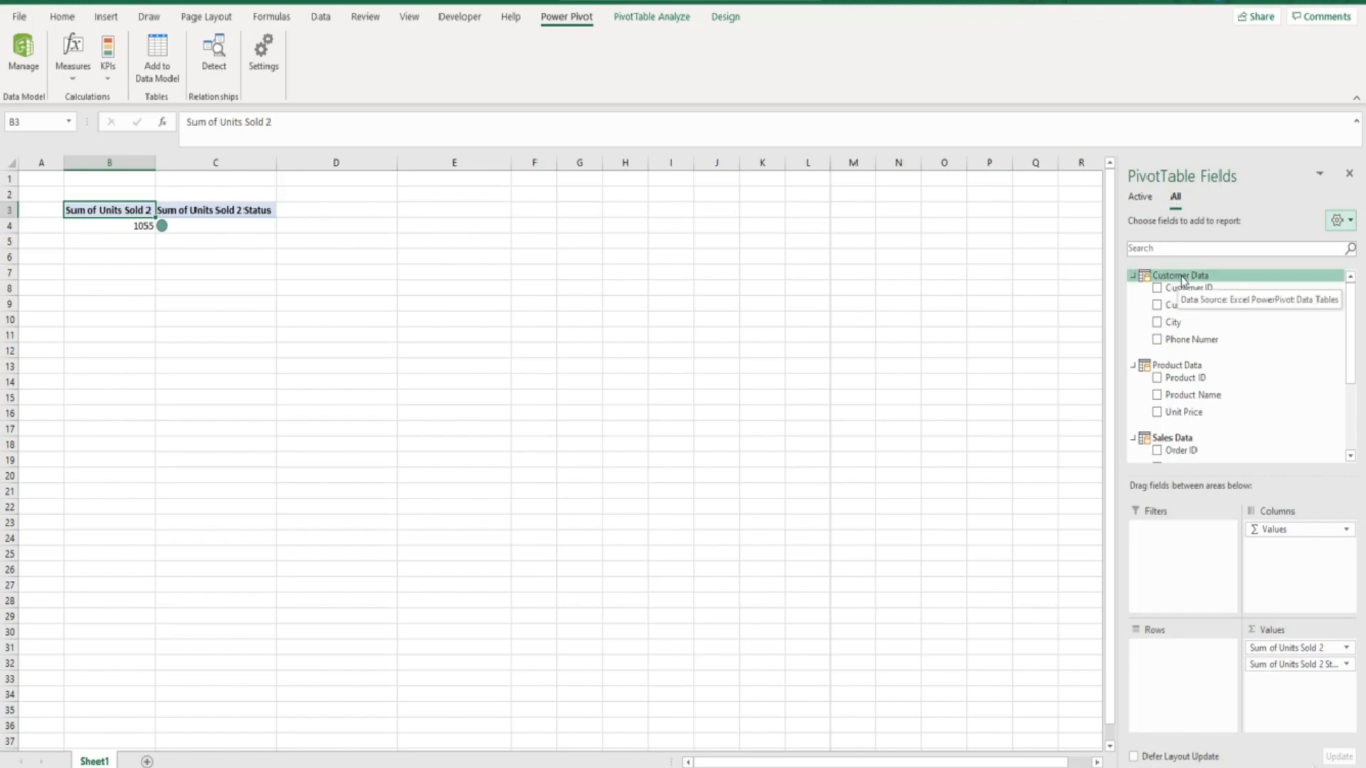
drag(1179, 325, 1166, 653)
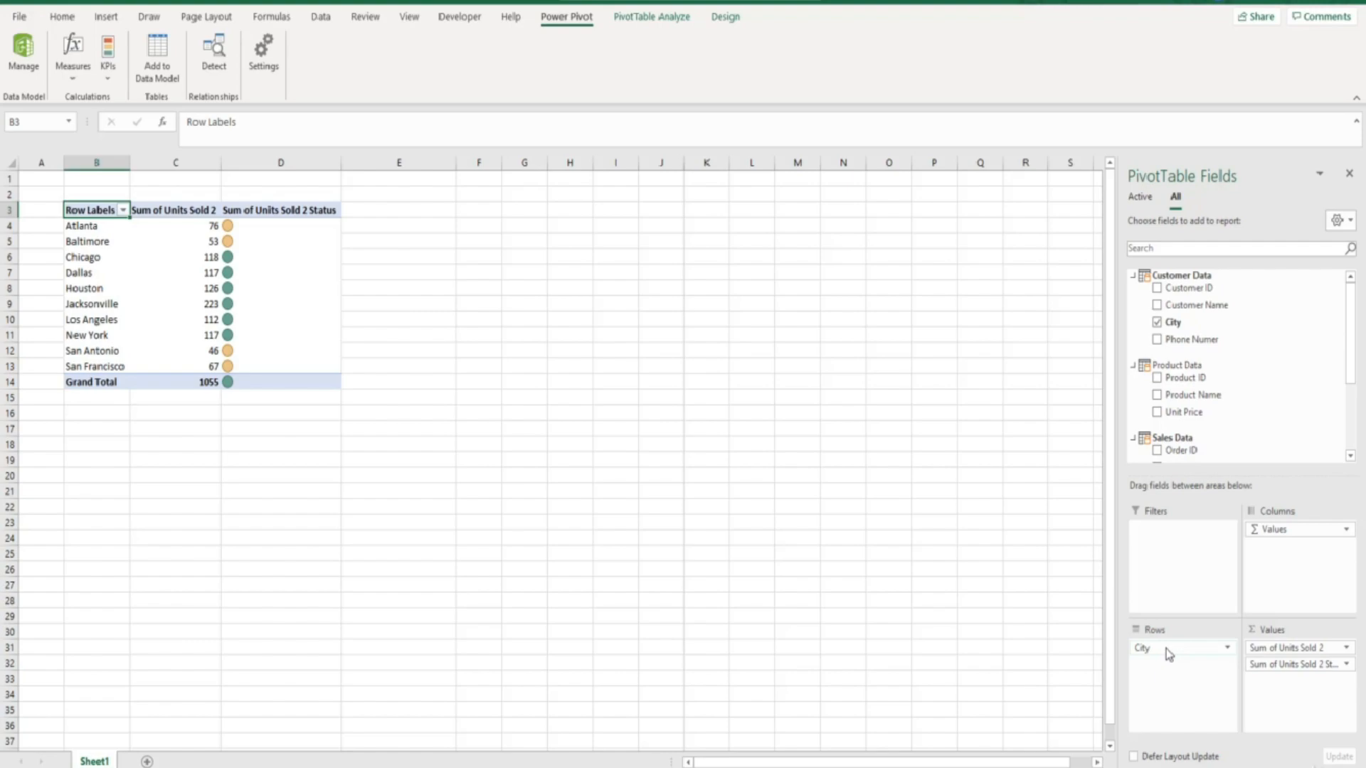
- Open Manage KPIs and edit the Sum of Units Sold 2 KPI to review target 100, thresholds 40 and 80
click(107, 57)
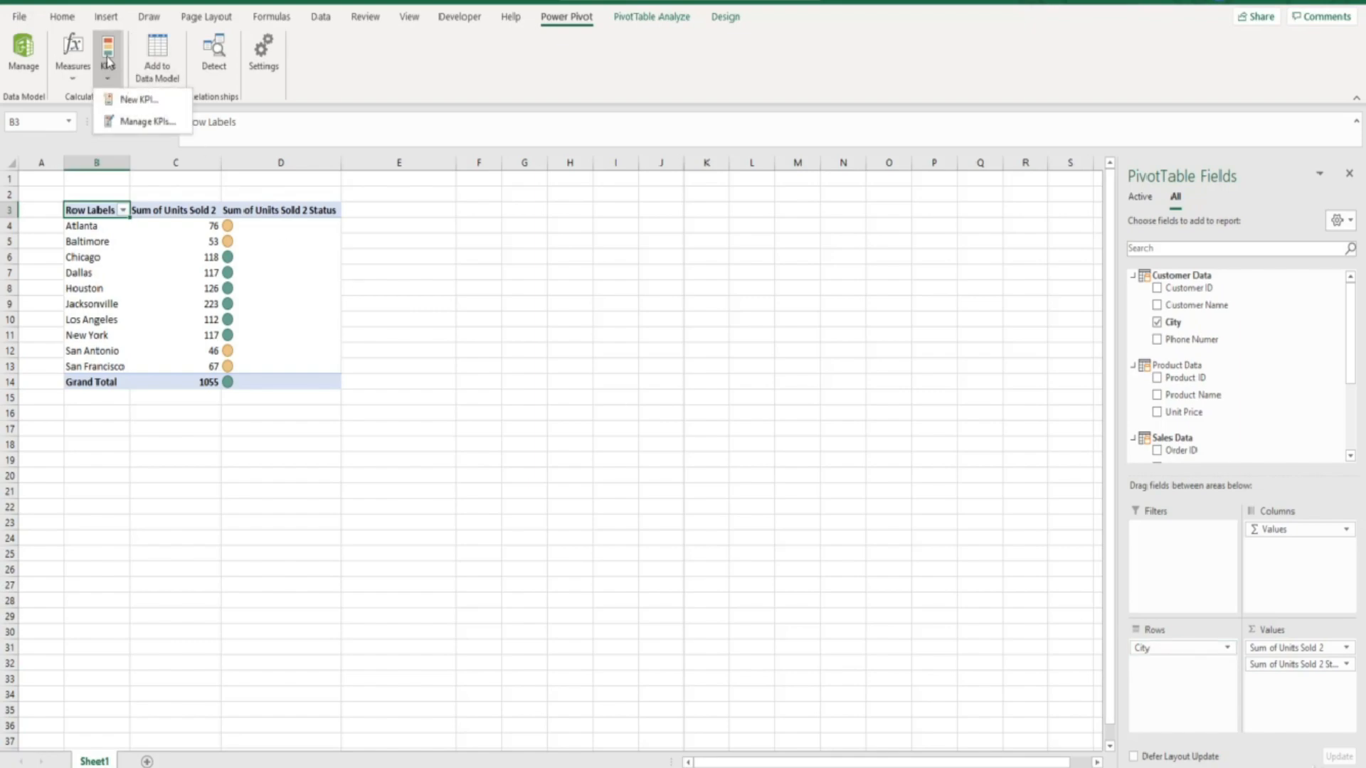
click(130, 122)
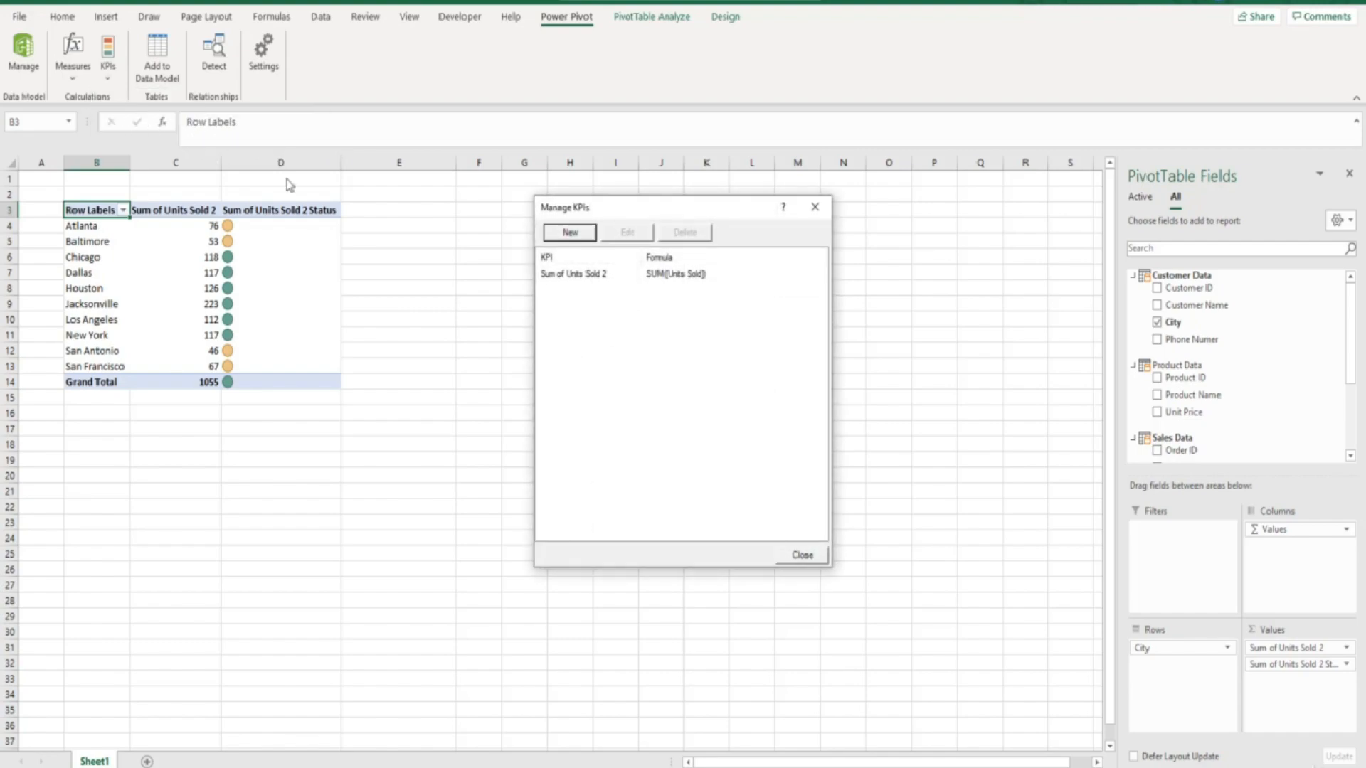
click(566, 275)
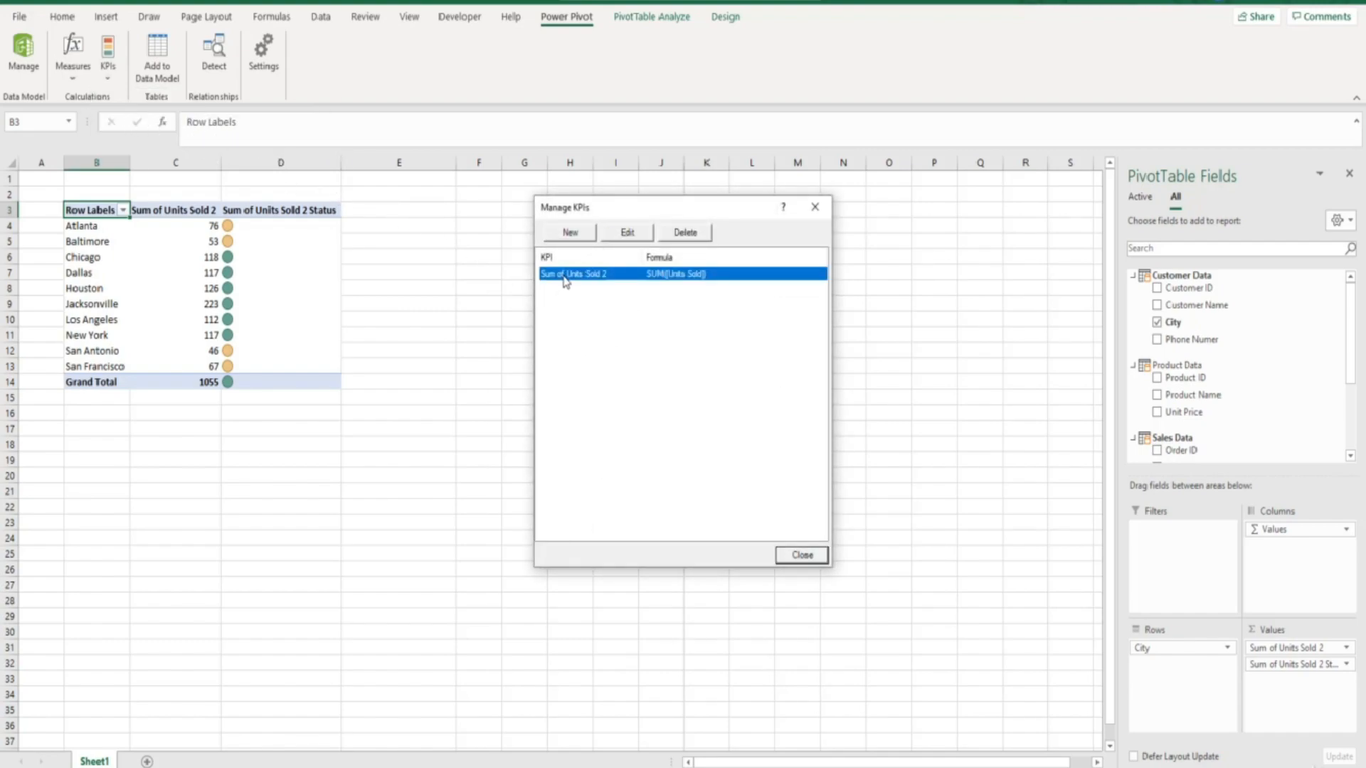
click(616, 235)
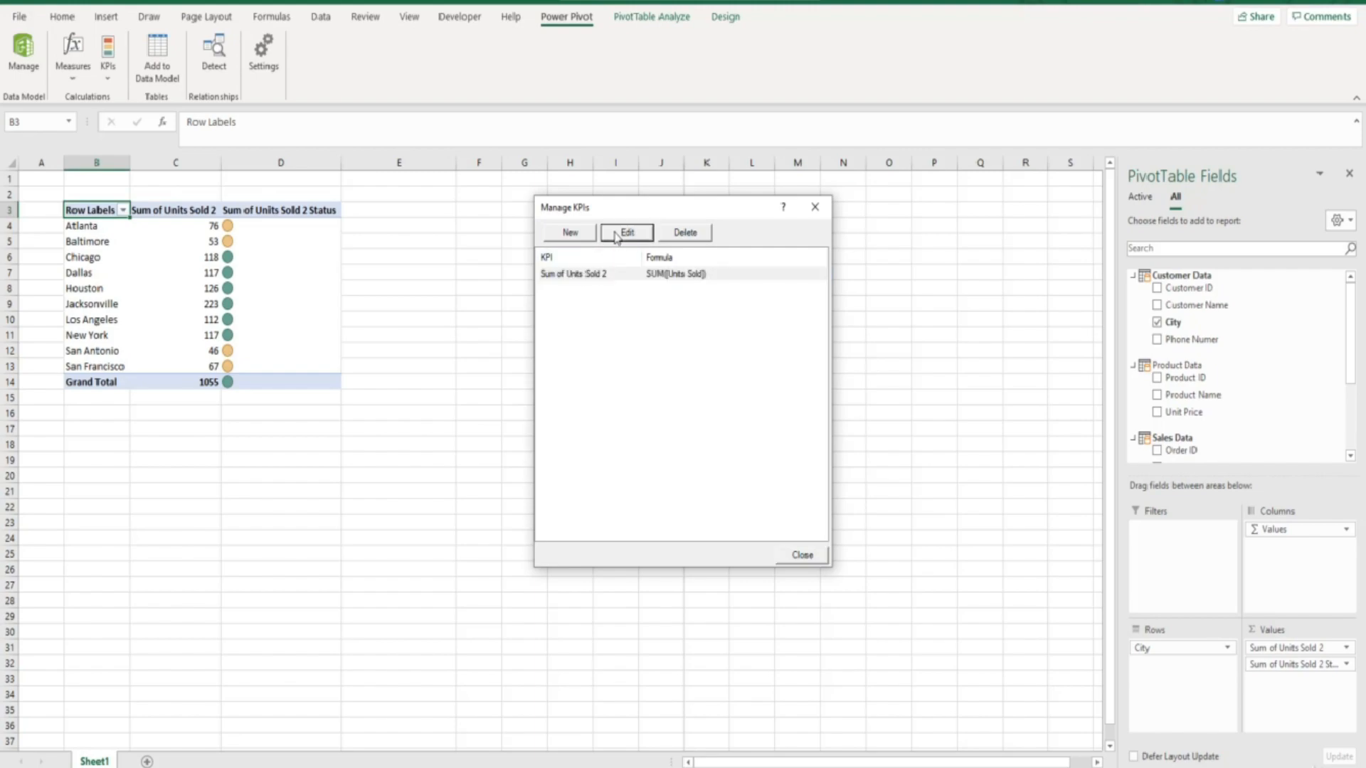